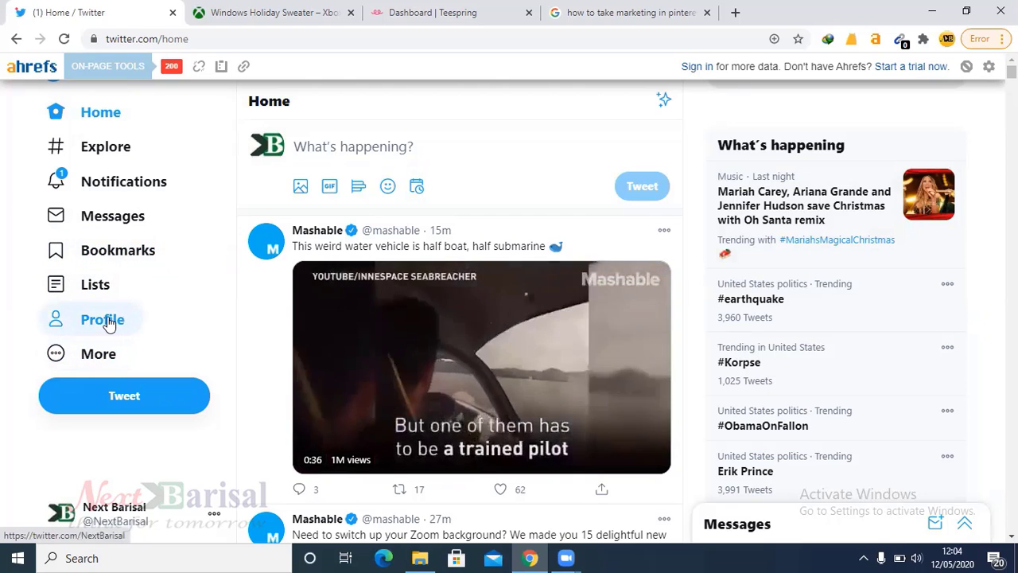
View the Next Barisal profile, return to the home feed and look over the tweet composer and feed posts
{"action": "left_click", "coordinate": [109, 321]}
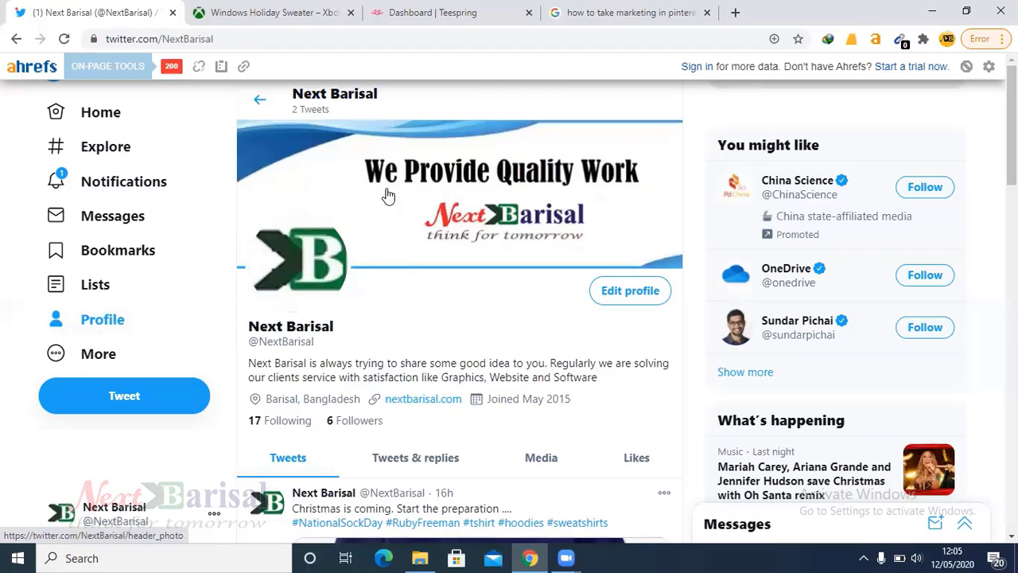
{"action": "left_click", "coordinate": [88, 117]}
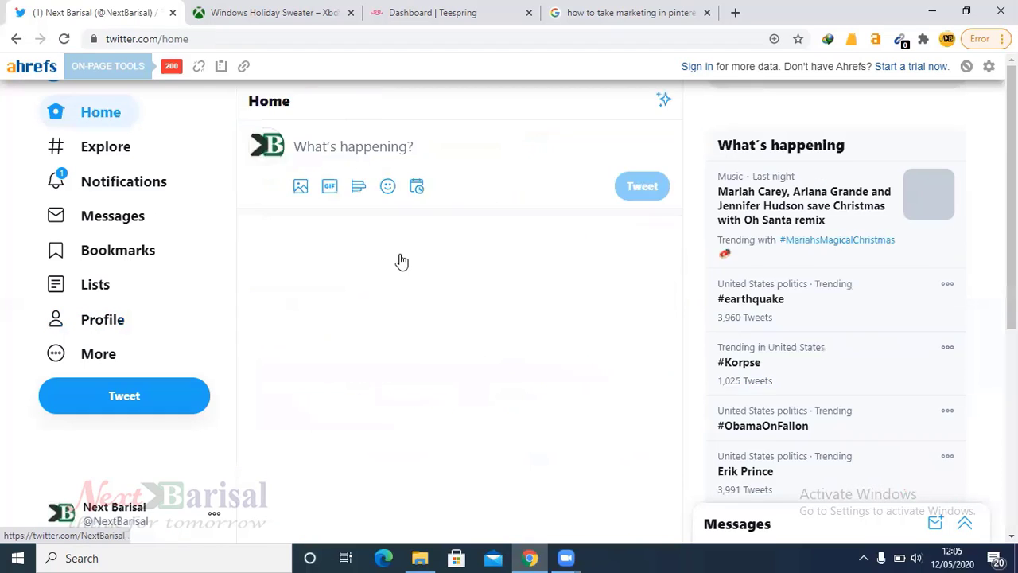
{"action": "left_click", "coordinate": [341, 140]}
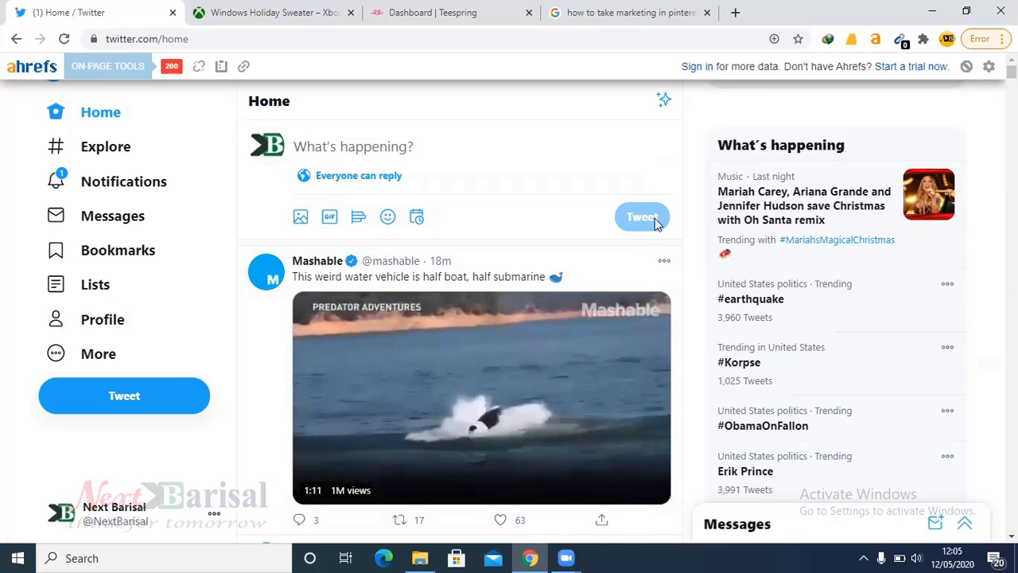
{"action": "scroll", "coordinate": [456, 274], "scroll_direction": "down", "scroll_amount": 5}
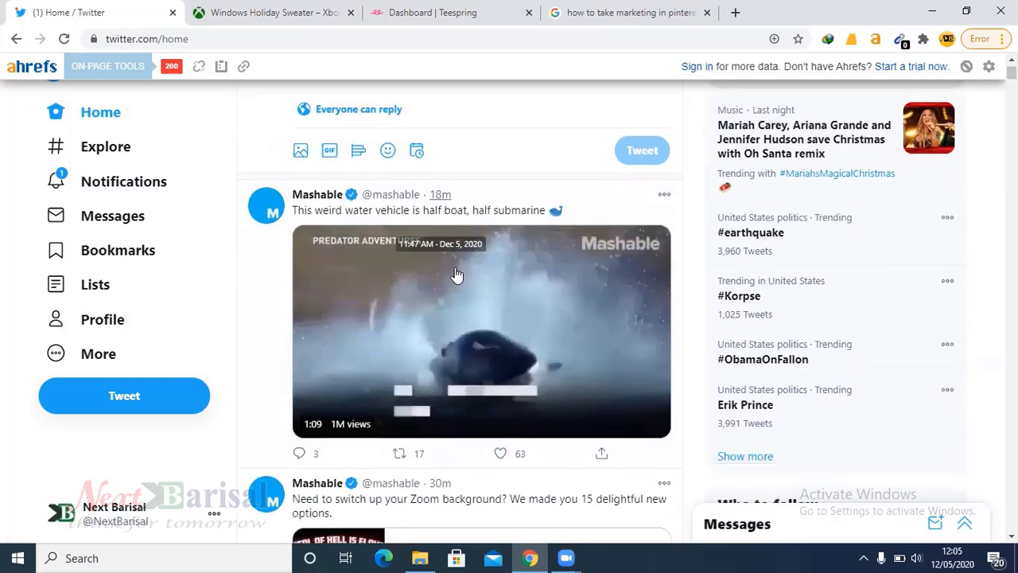
{"action": "scroll", "coordinate": [457, 274], "scroll_direction": "down", "scroll_amount": 15}
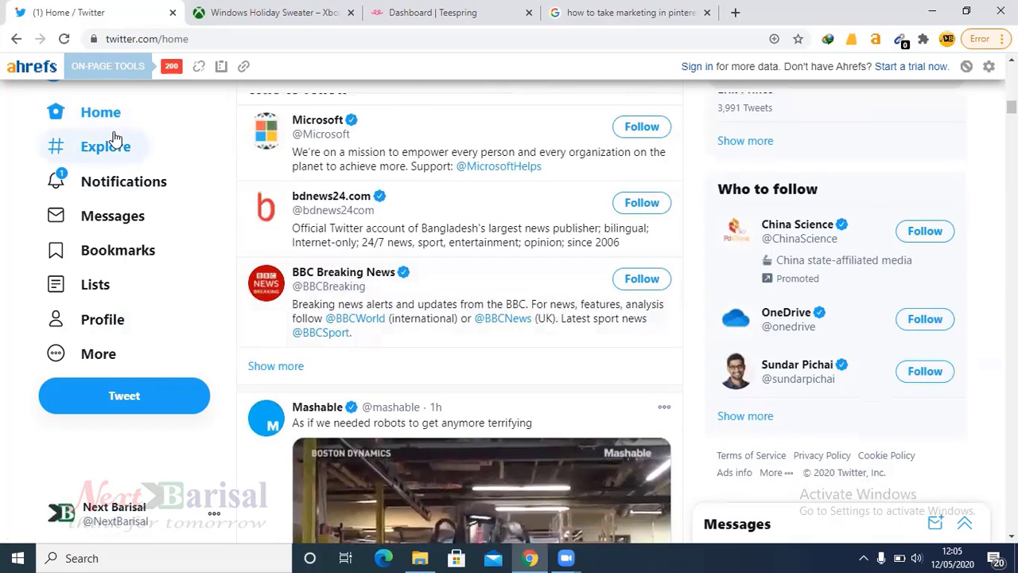
Open the Next Barisal profile and review the hashtags and product links in its earlier tweets
{"action": "left_click", "coordinate": [102, 322]}
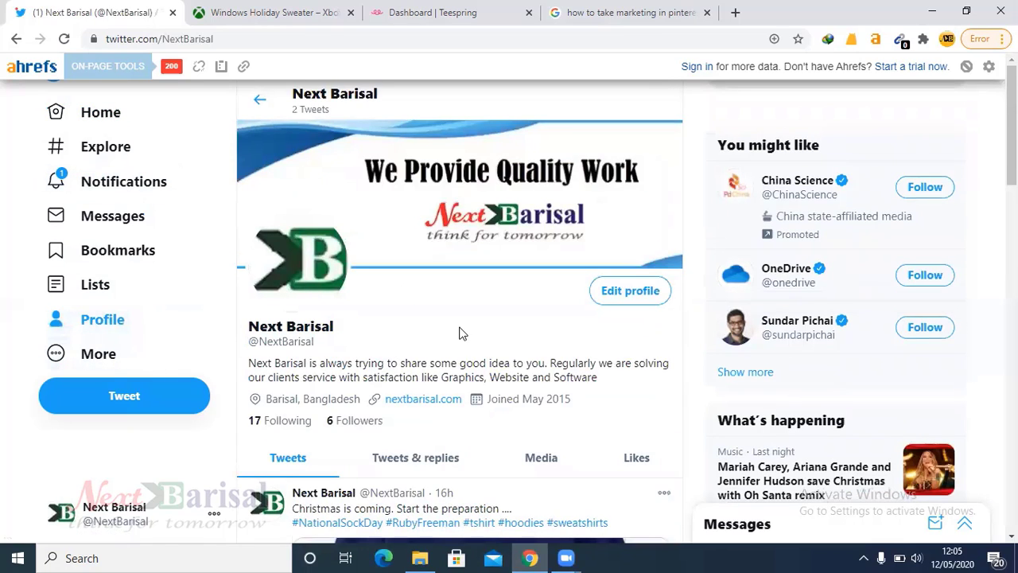
{"action": "scroll", "coordinate": [459, 334], "scroll_direction": "down", "scroll_amount": 2}
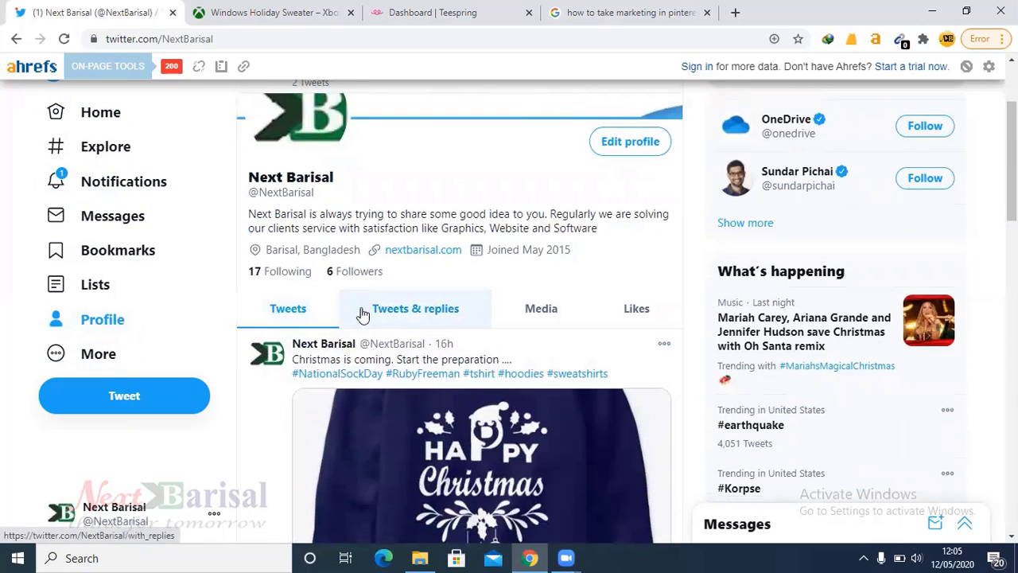
{"action": "scroll", "coordinate": [361, 318], "scroll_direction": "down", "scroll_amount": 1}
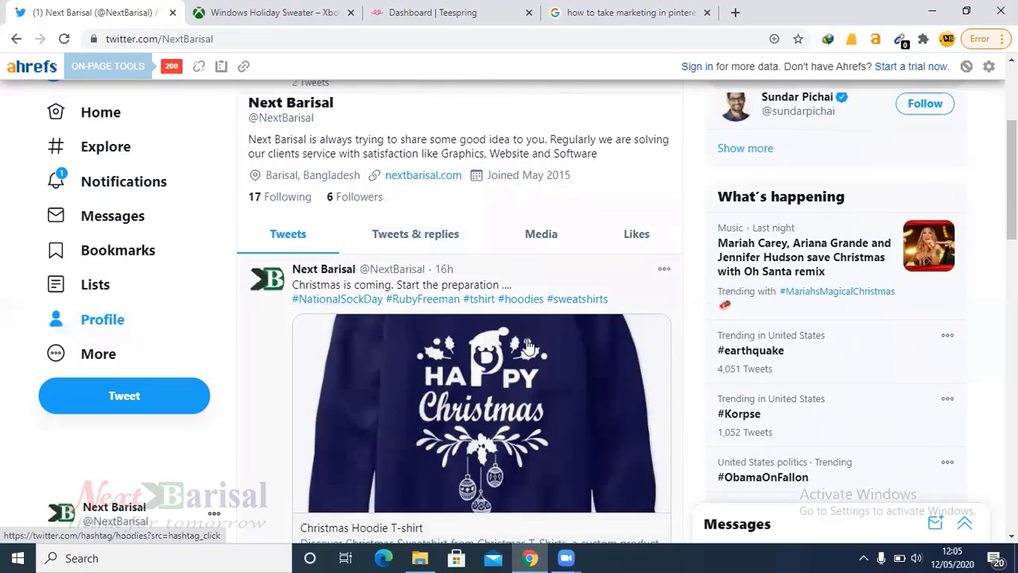
{"action": "scroll", "coordinate": [449, 372], "scroll_direction": "down", "scroll_amount": 1}
{"action": "scroll", "coordinate": [449, 373], "scroll_direction": "down", "scroll_amount": 3}
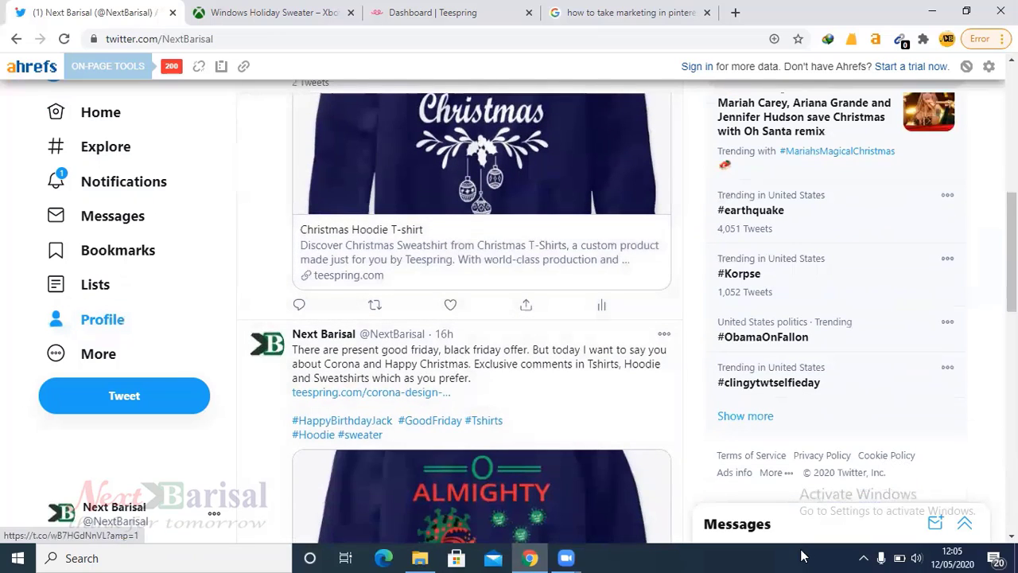
{"action": "scroll", "coordinate": [342, 334], "scroll_direction": "up", "scroll_amount": 4}
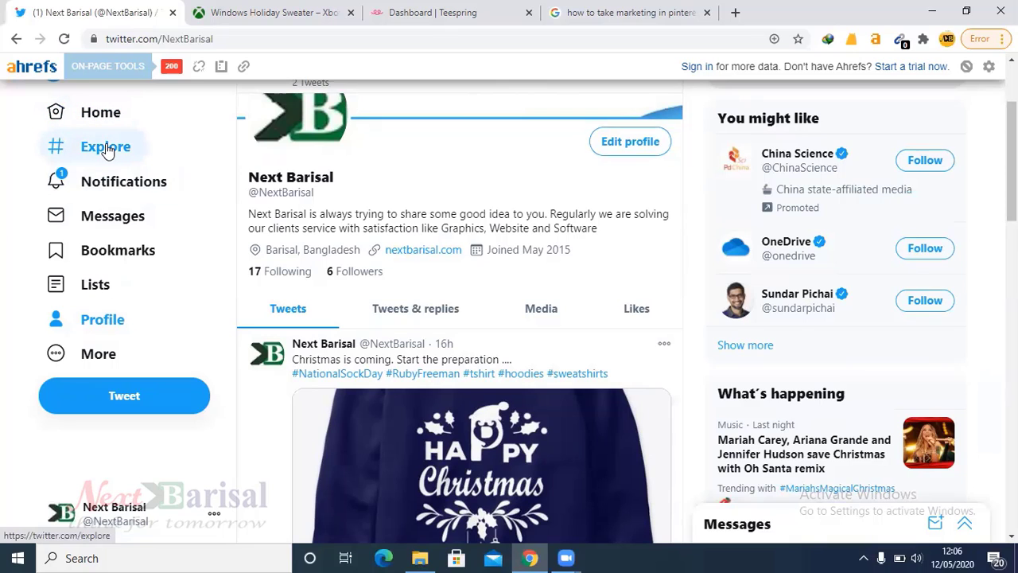
Open the Explore page and look through its list of trending hashtags
{"action": "left_click", "coordinate": [112, 152]}
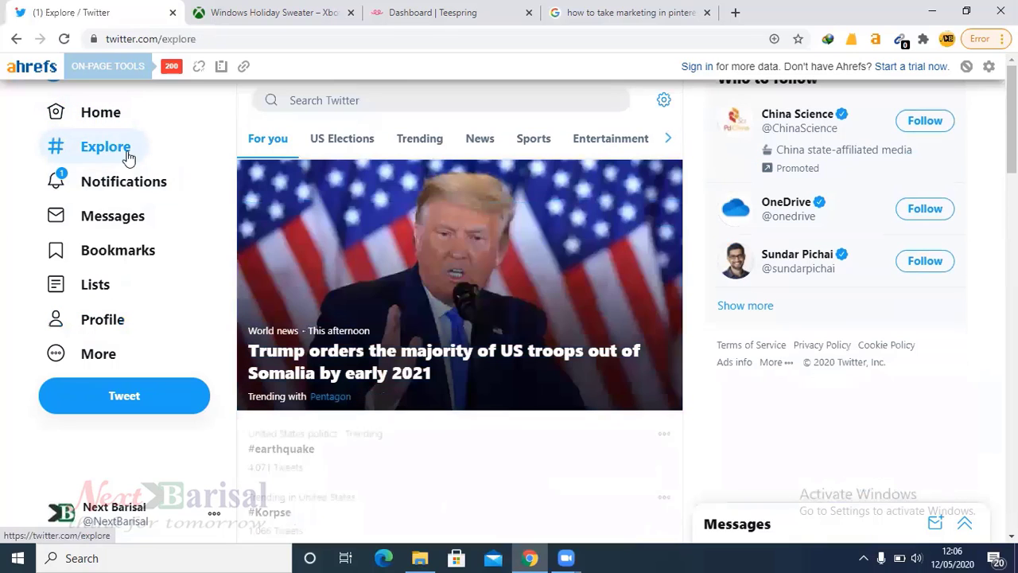
{"action": "scroll", "coordinate": [360, 286], "scroll_direction": "down", "scroll_amount": 3}
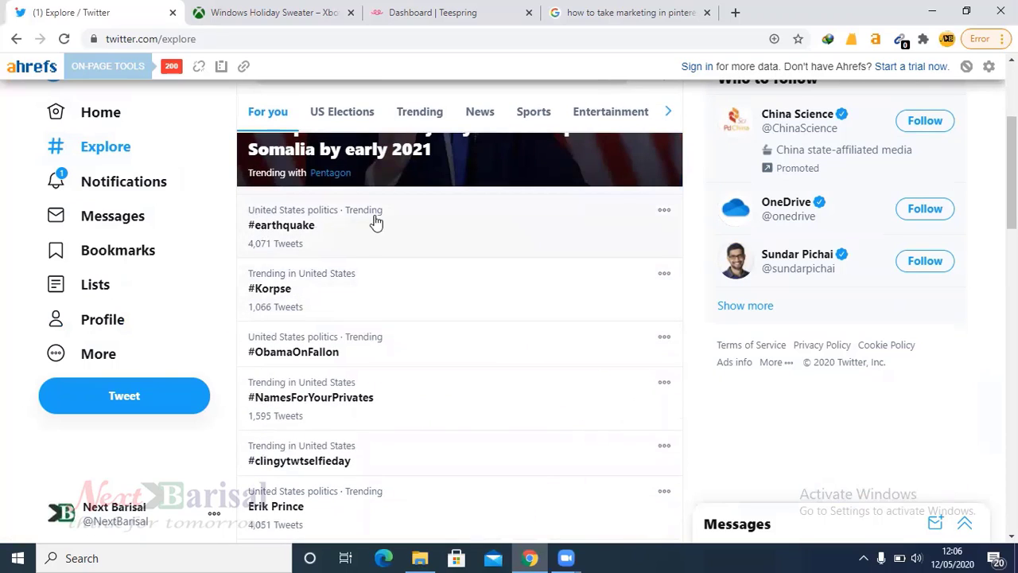
{"action": "left_click_drag", "start_coordinate": [389, 213], "coordinate": [345, 220]}
{"action": "scroll", "coordinate": [286, 261], "scroll_direction": "down", "scroll_amount": 1}
{"action": "scroll", "coordinate": [282, 238], "scroll_direction": "up", "scroll_amount": 1}
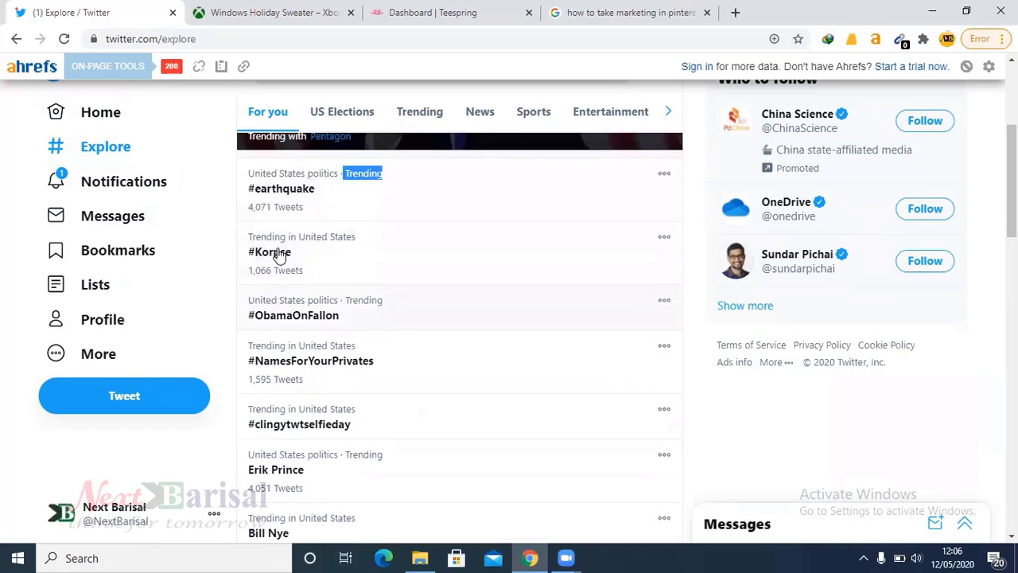
{"action": "scroll", "coordinate": [278, 254], "scroll_direction": "up", "scroll_amount": 2}
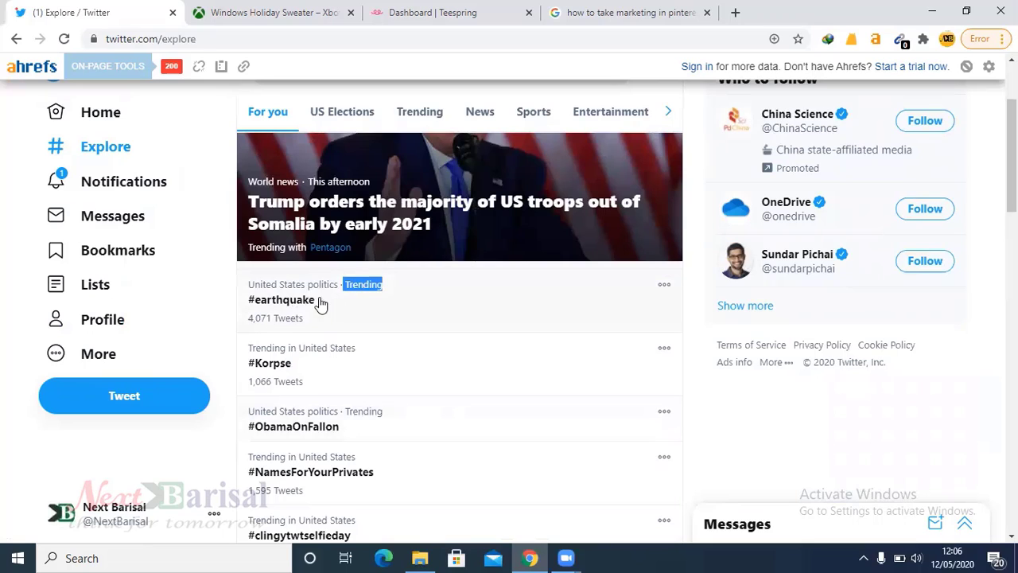
Examine the tweet counts of the trending hashtags #earthquake, #Korpse and #NamesForYourPrivates
{"action": "left_click_drag", "start_coordinate": [322, 302], "coordinate": [307, 327]}
{"action": "left_click", "coordinate": [253, 326]}
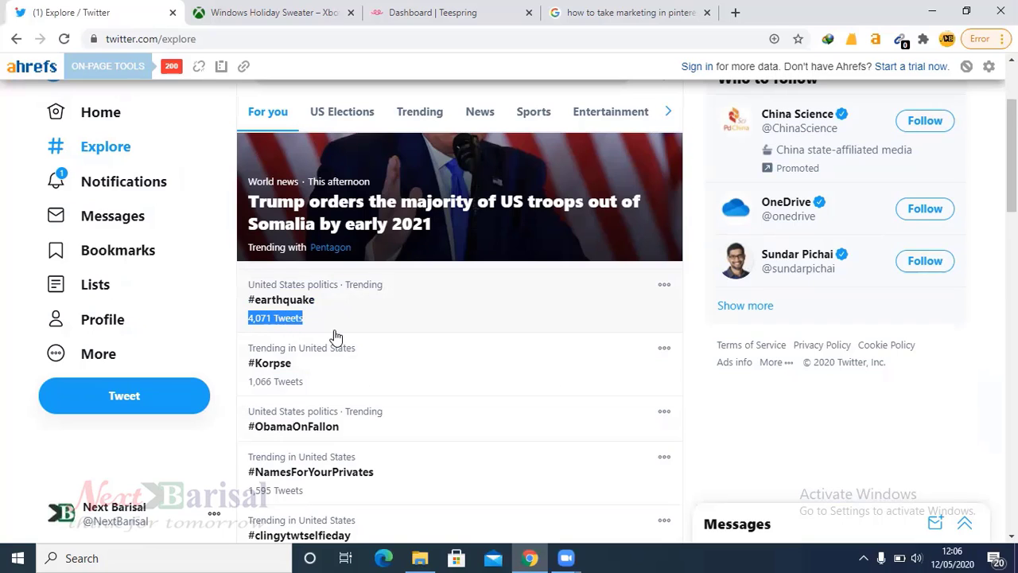
{"action": "scroll", "coordinate": [334, 338], "scroll_direction": "down", "scroll_amount": 1}
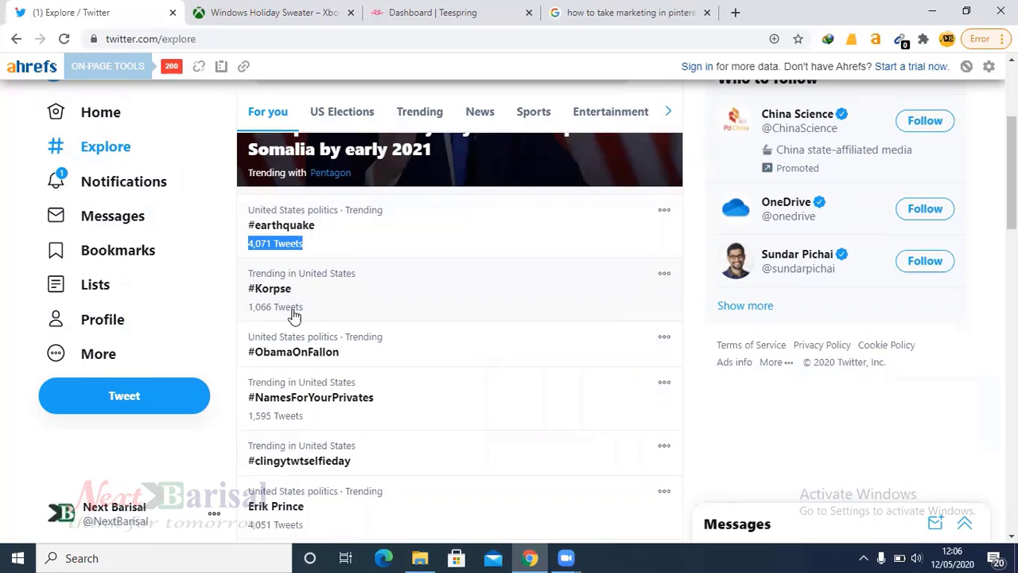
{"action": "left_click_drag", "start_coordinate": [251, 314], "coordinate": [311, 316]}
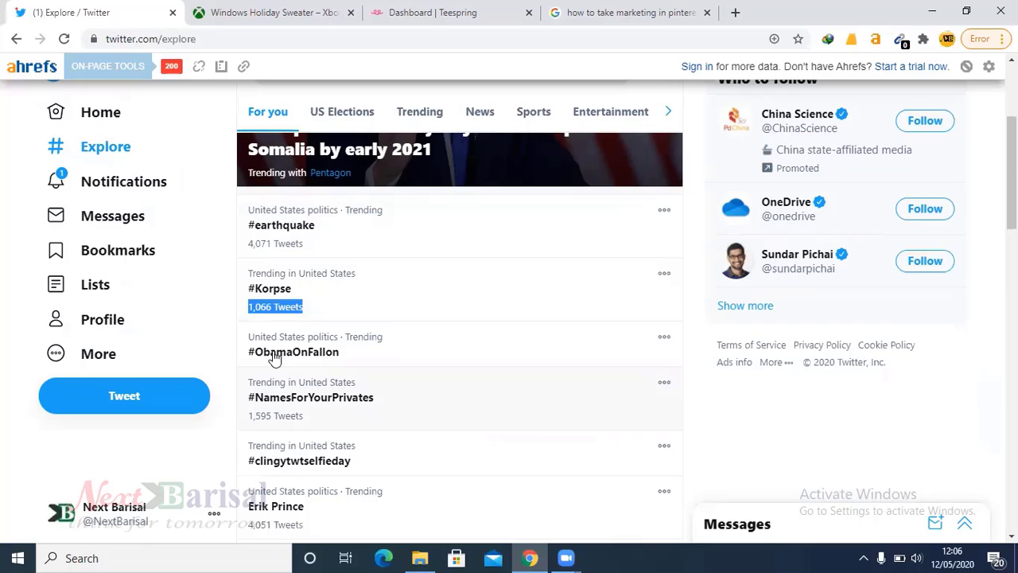
{"action": "left_click_drag", "start_coordinate": [248, 416], "coordinate": [303, 416]}
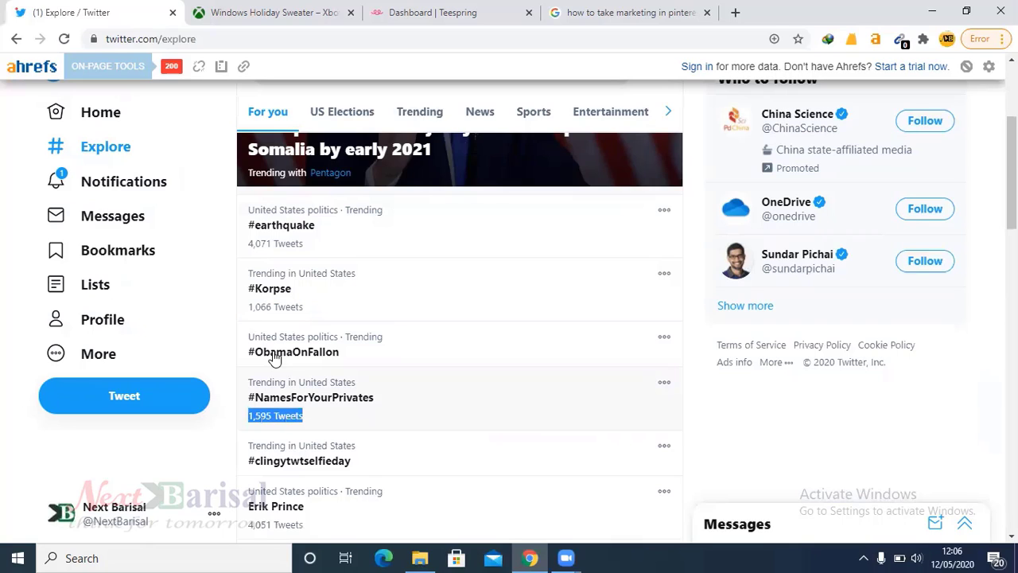
{"action": "scroll", "coordinate": [273, 359], "scroll_direction": "down", "scroll_amount": 1}
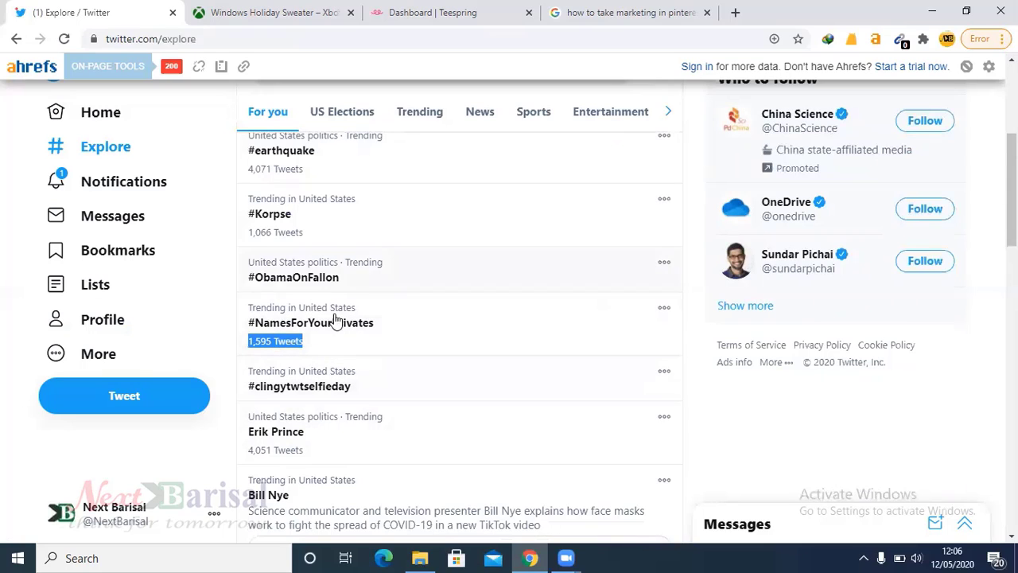
{"action": "scroll", "coordinate": [341, 370], "scroll_direction": "up", "scroll_amount": 2}
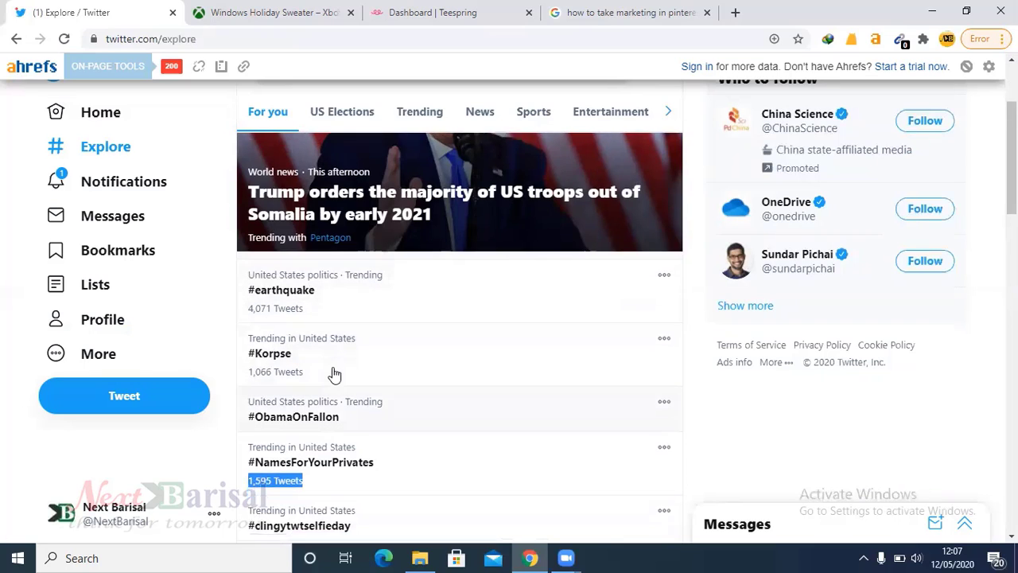
{"action": "scroll", "coordinate": [334, 373], "scroll_direction": "down", "scroll_amount": 2}
{"action": "scroll", "coordinate": [334, 374], "scroll_direction": "up", "scroll_amount": 2}
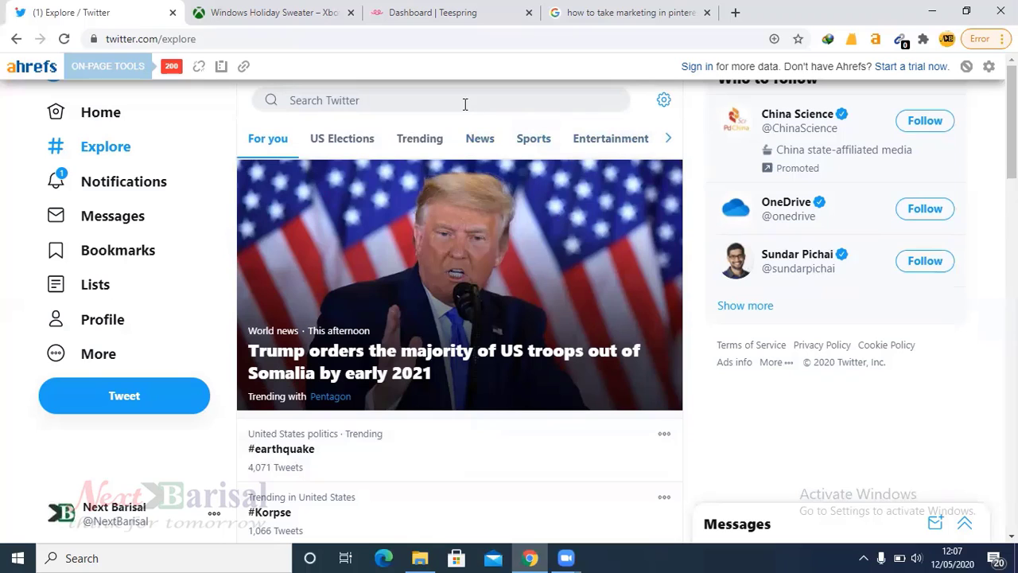
Open the Explore settings and switch "Show content in this location" on and back off
{"action": "left_click", "coordinate": [664, 101]}
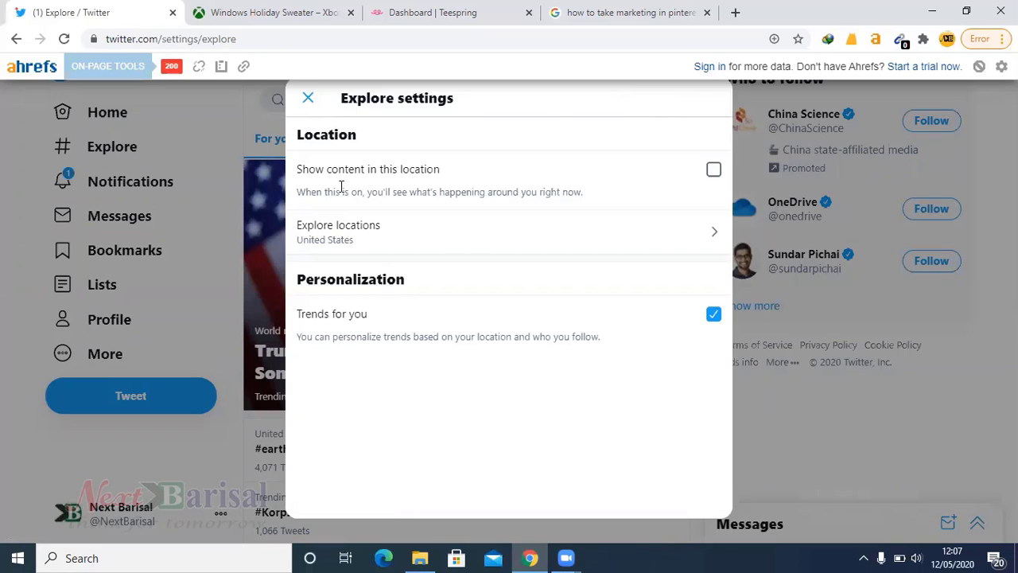
{"action": "left_click", "coordinate": [332, 230]}
{"action": "left_click", "coordinate": [309, 98]}
{"action": "left_click", "coordinate": [713, 169]}
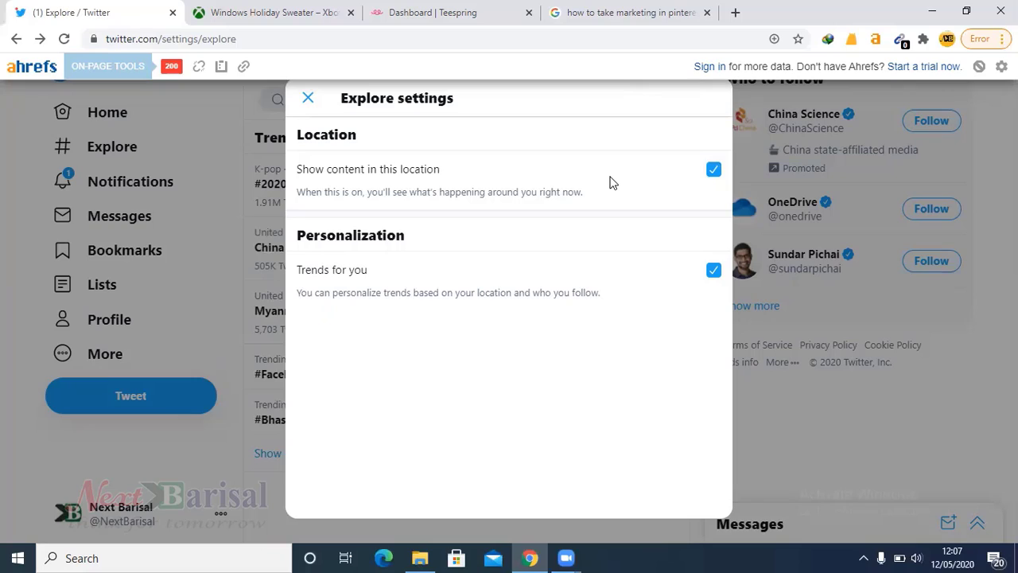
{"action": "left_click", "coordinate": [350, 175]}
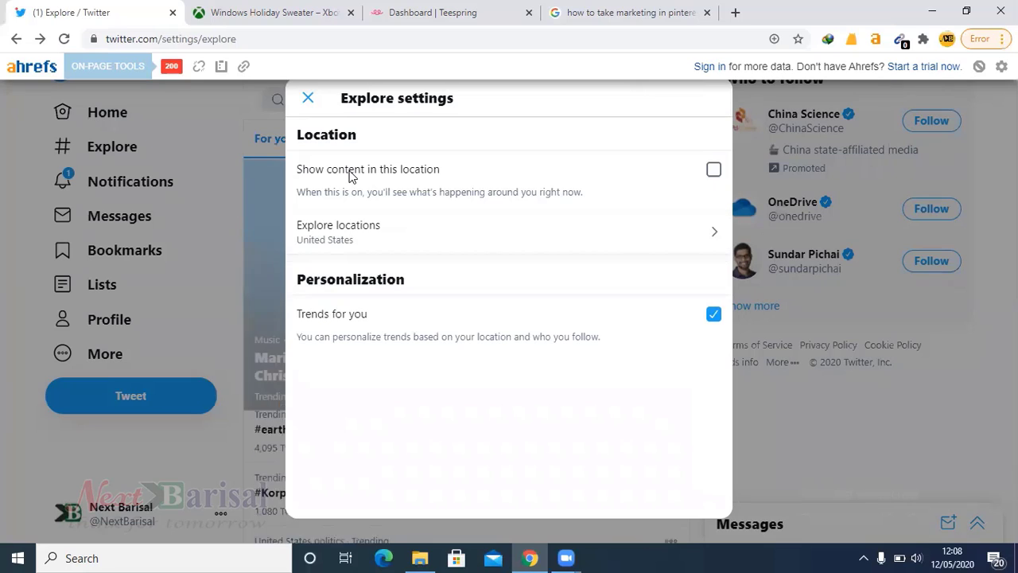
Open the Explore locations and look through the list of available countries
{"action": "left_click", "coordinate": [373, 231]}
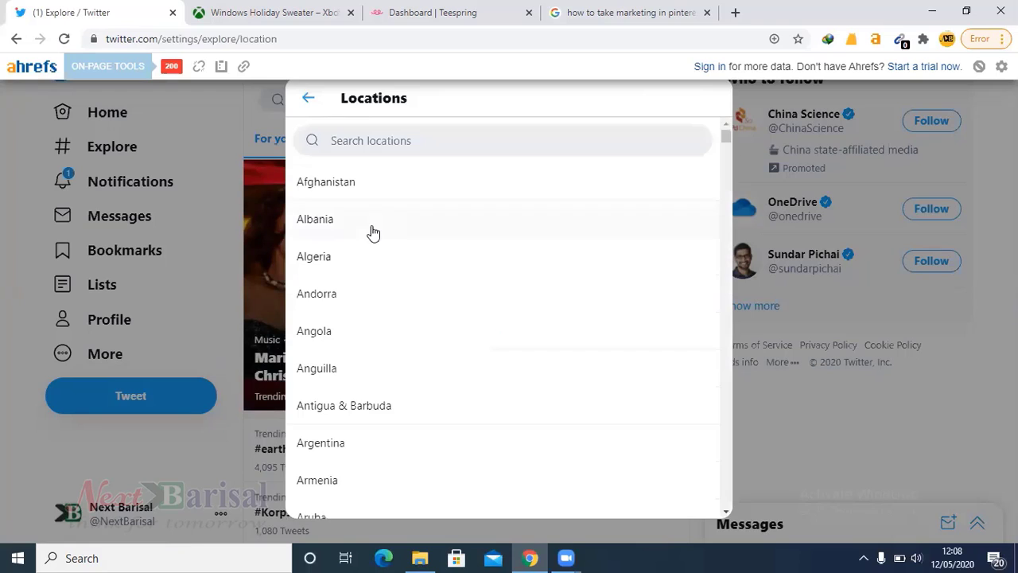
{"action": "scroll", "coordinate": [363, 229], "scroll_direction": "down", "scroll_amount": 10}
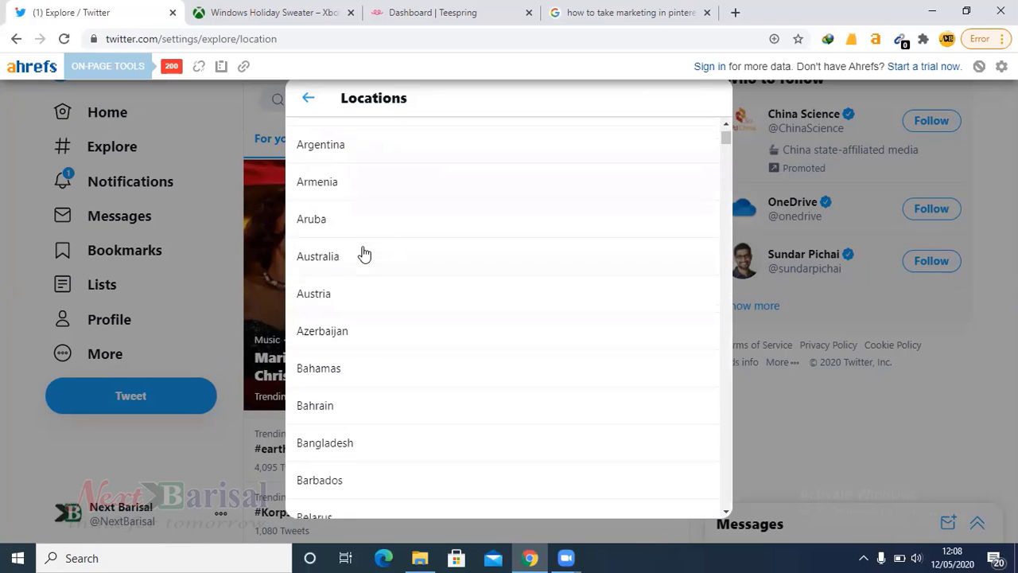
{"action": "scroll", "coordinate": [363, 253], "scroll_direction": "down", "scroll_amount": 12}
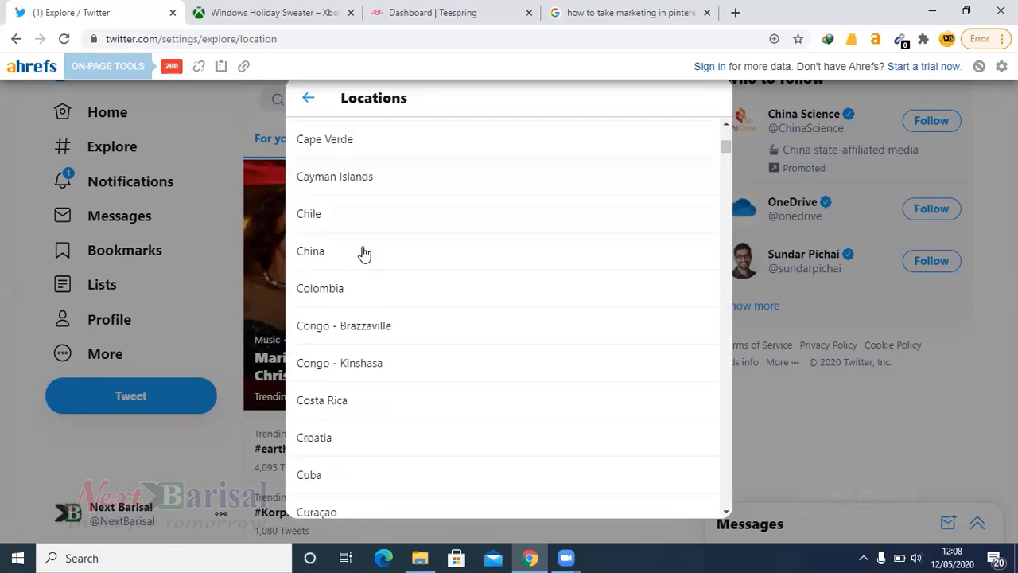
{"action": "scroll", "coordinate": [363, 253], "scroll_direction": "down", "scroll_amount": 12}
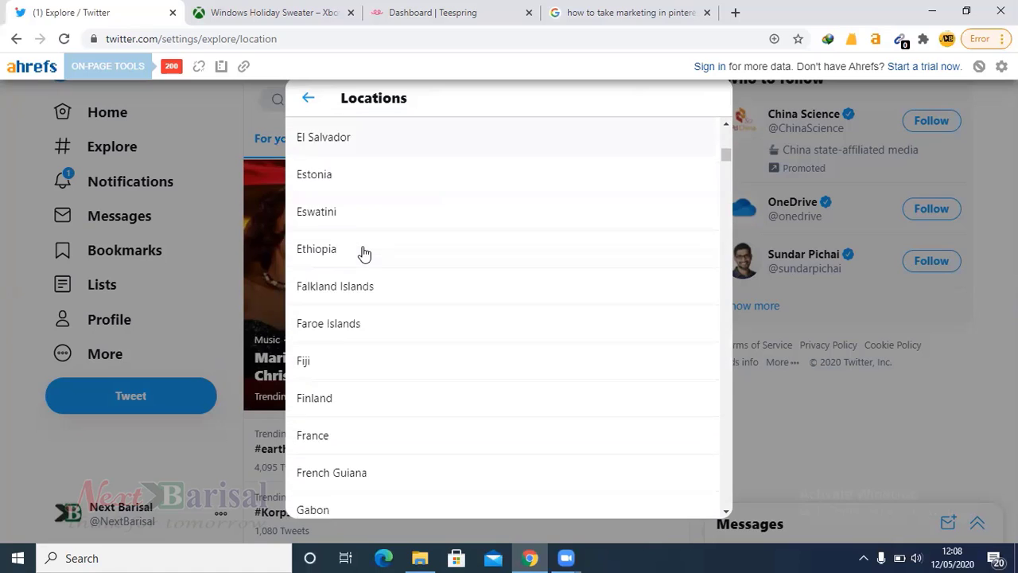
{"action": "scroll", "coordinate": [364, 253], "scroll_direction": "down", "scroll_amount": 7}
{"action": "scroll", "coordinate": [363, 253], "scroll_direction": "up", "scroll_amount": 18}
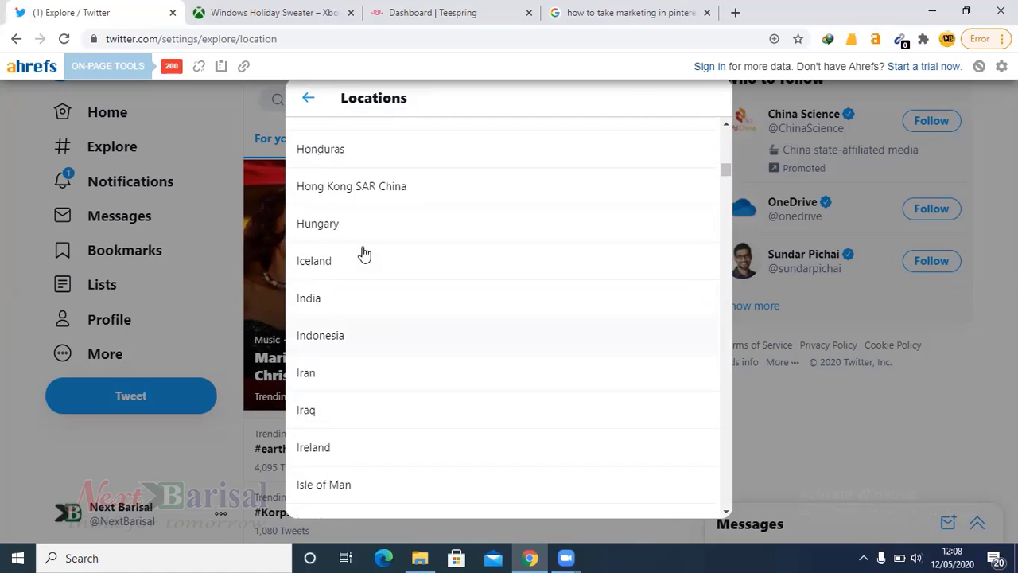
{"action": "scroll", "coordinate": [363, 253], "scroll_direction": "up", "scroll_amount": 20}
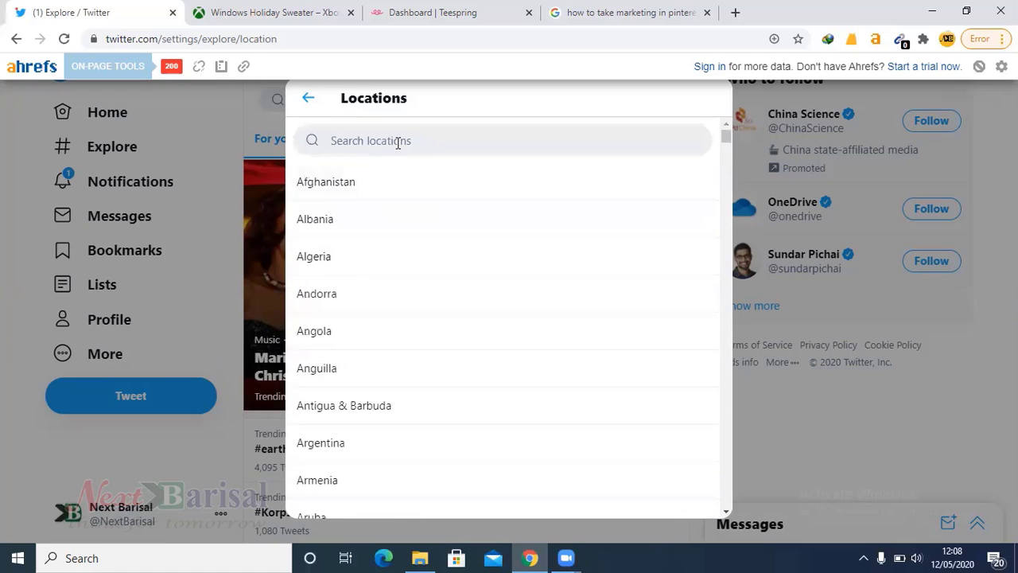
Search the Explore locations for "USA", look through the matching states and return to the Explore page
{"action": "left_click", "coordinate": [398, 142]}
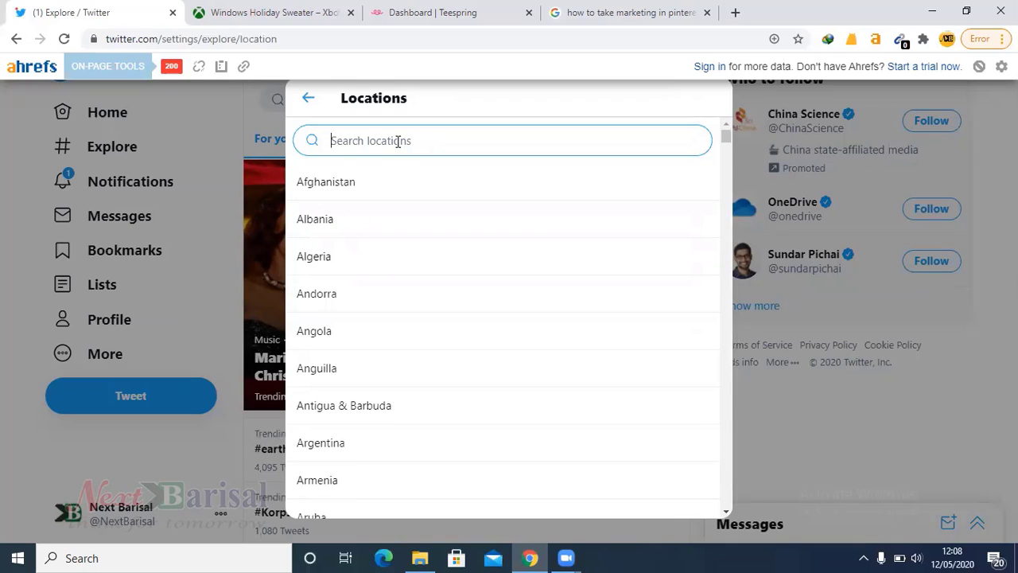
{"action": "type", "text": "USA"}
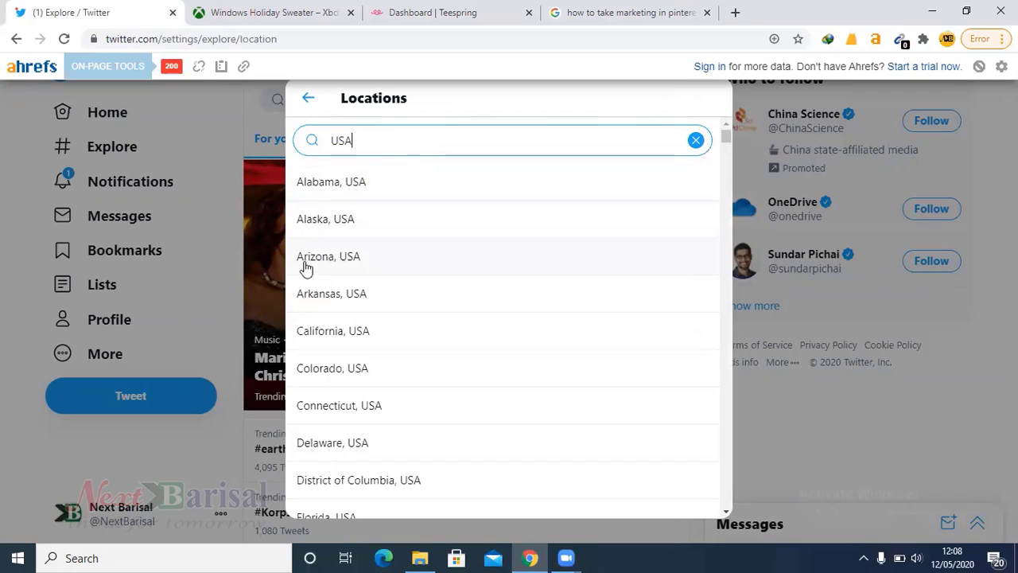
{"action": "scroll", "coordinate": [326, 270], "scroll_direction": "down", "scroll_amount": 1}
{"action": "scroll", "coordinate": [328, 277], "scroll_direction": "down", "scroll_amount": 1}
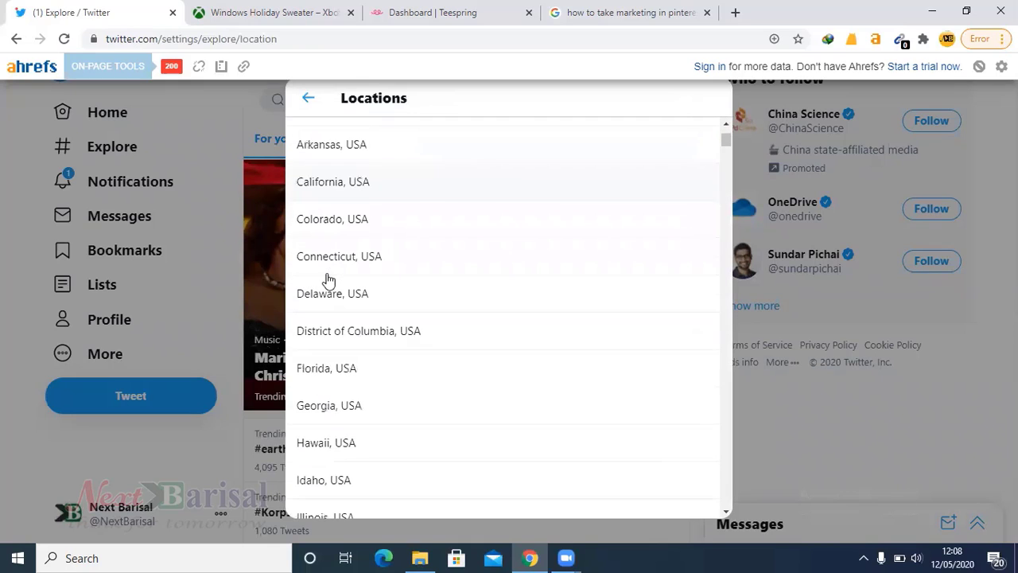
{"action": "scroll", "coordinate": [343, 291], "scroll_direction": "down", "scroll_amount": 3}
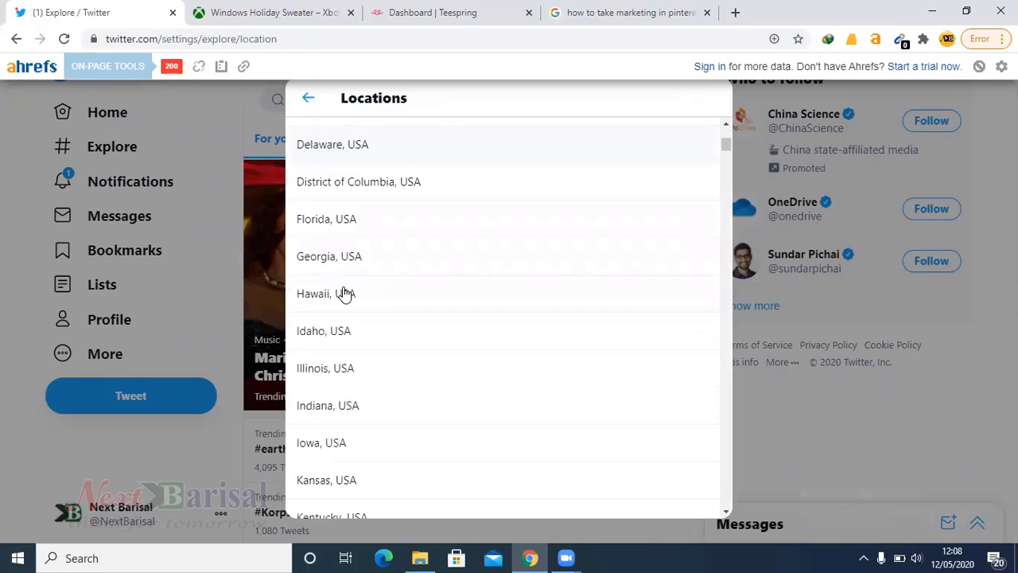
{"action": "left_click", "coordinate": [343, 293]}
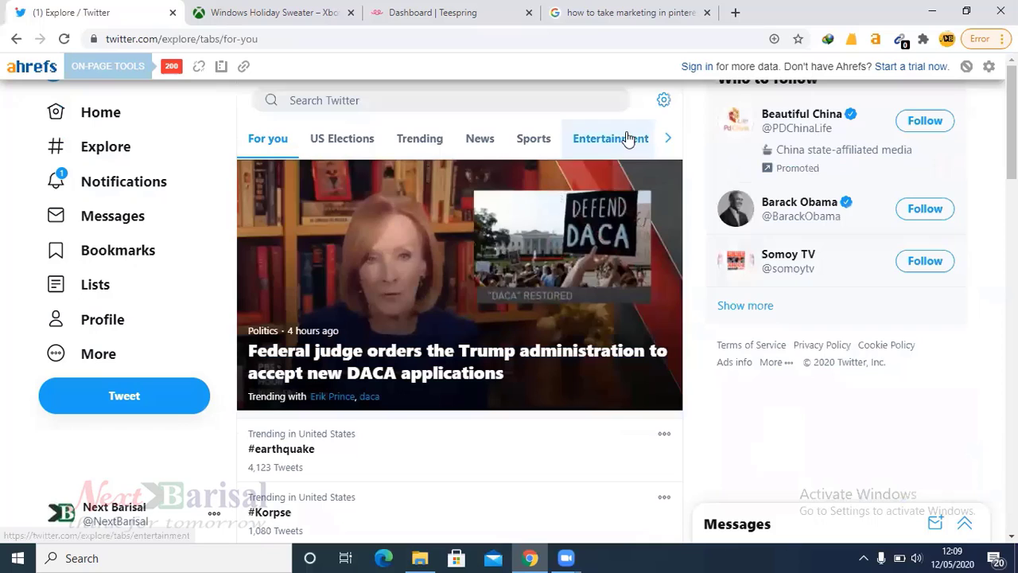
Search the Explore locations for "Cana", set the location to Canada and close the Explore settings
{"action": "left_click", "coordinate": [661, 104]}
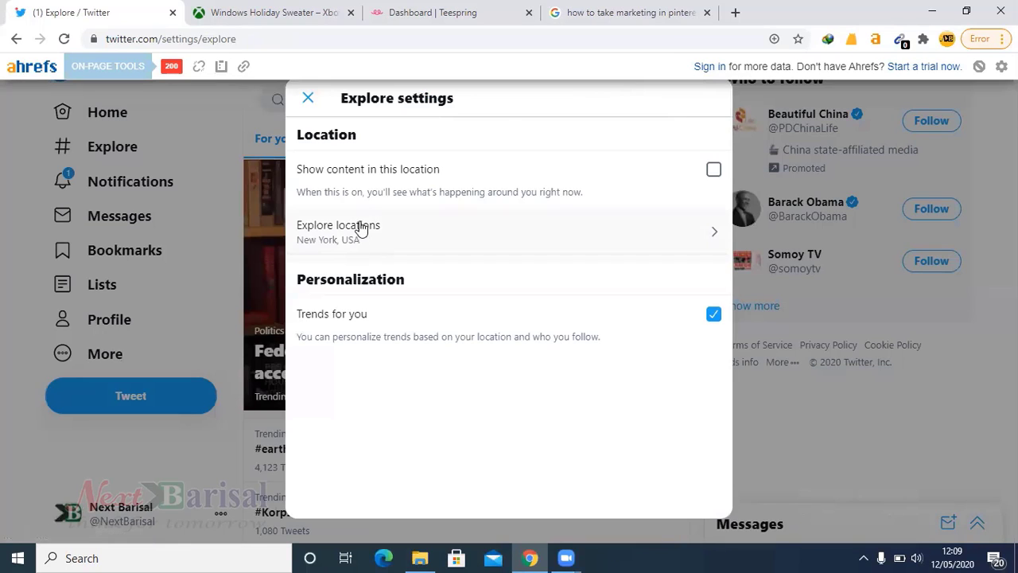
{"action": "left_click", "coordinate": [357, 229]}
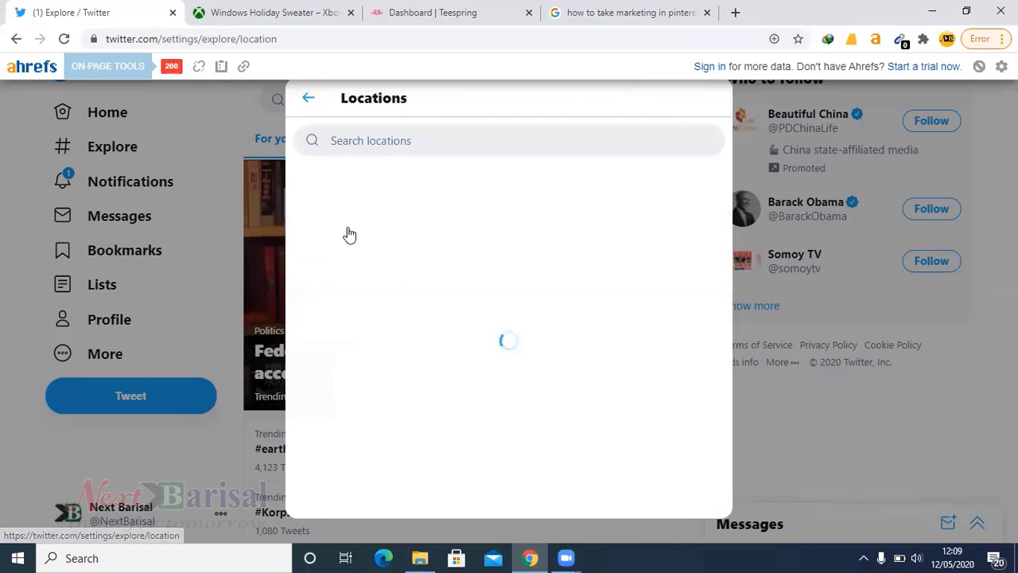
{"action": "left_click", "coordinate": [392, 142]}
{"action": "type", "text": "Cana"}
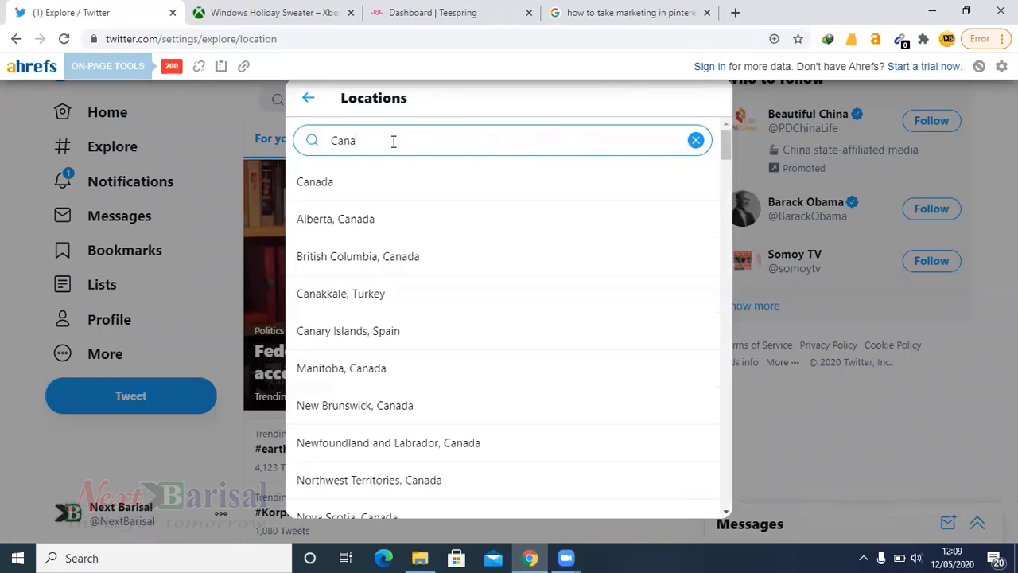
{"action": "left_click", "coordinate": [324, 189]}
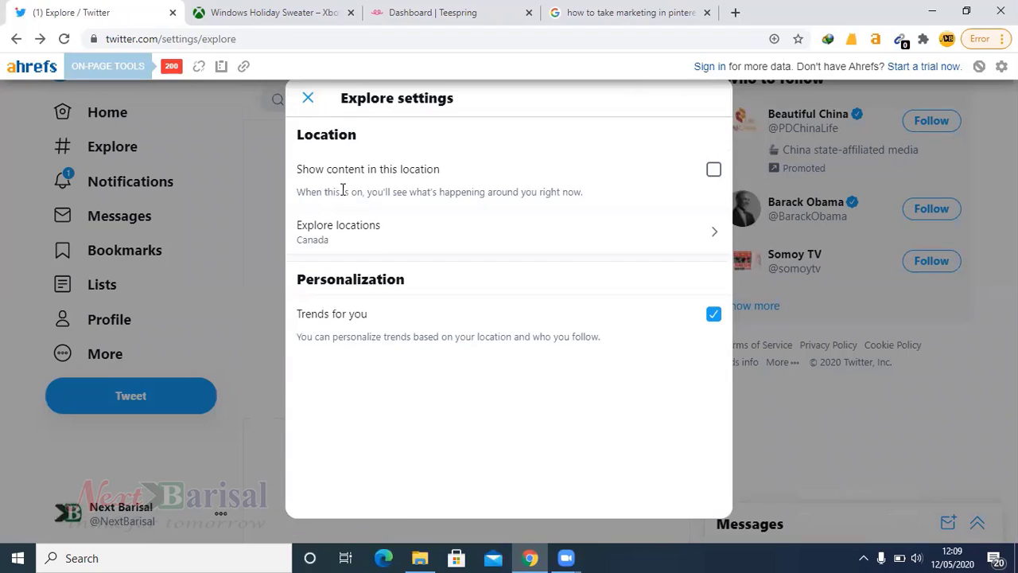
{"action": "left_click", "coordinate": [307, 100]}
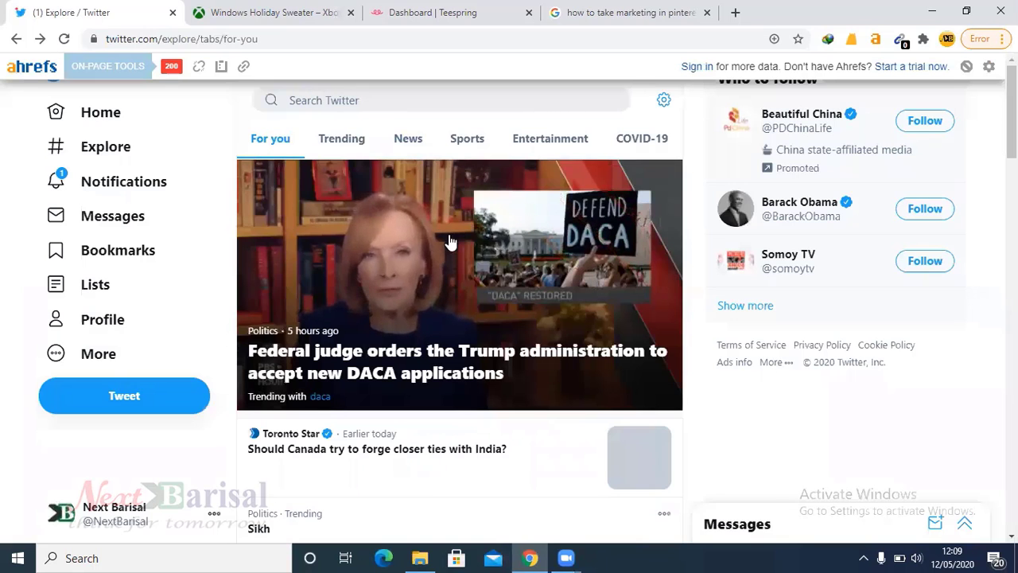
Reload the Explore page and examine the "Trending in Canada" topics in the Home page's "What's happening" list
{"action": "left_click", "coordinate": [101, 153]}
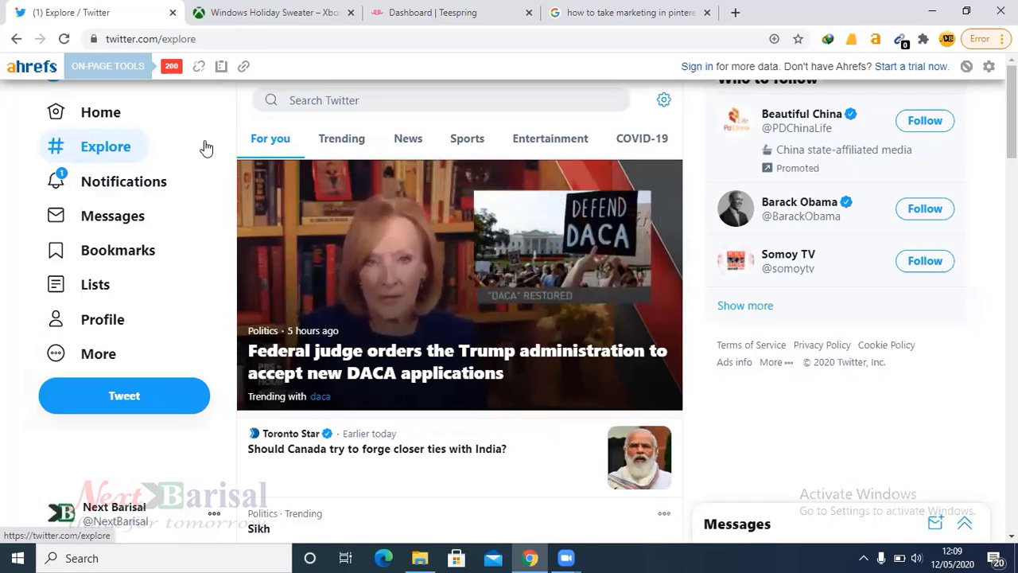
{"action": "left_click", "coordinate": [103, 120]}
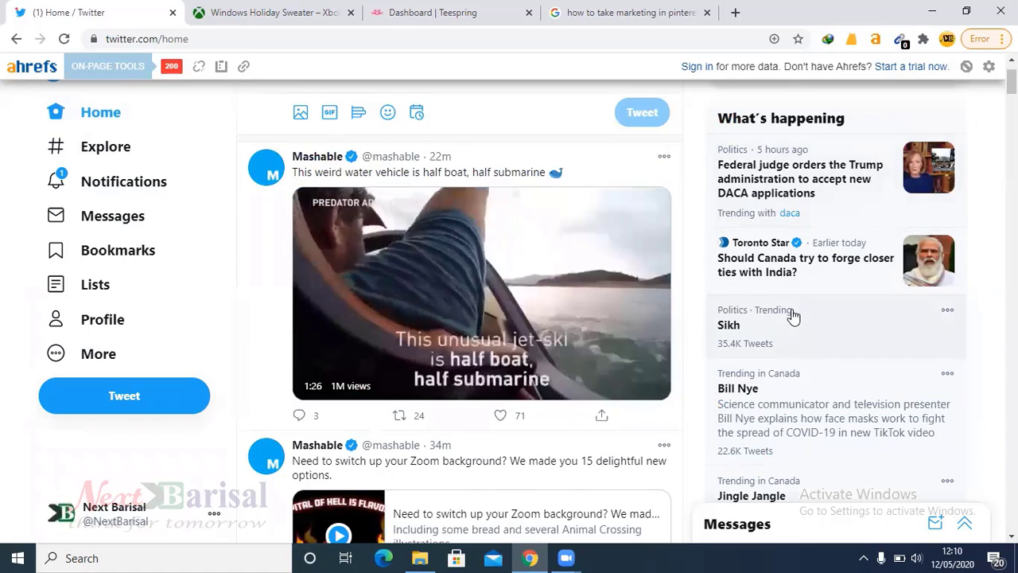
{"action": "scroll", "coordinate": [790, 319], "scroll_direction": "down", "scroll_amount": 1}
{"action": "scroll", "coordinate": [789, 320], "scroll_direction": "down", "scroll_amount": 1}
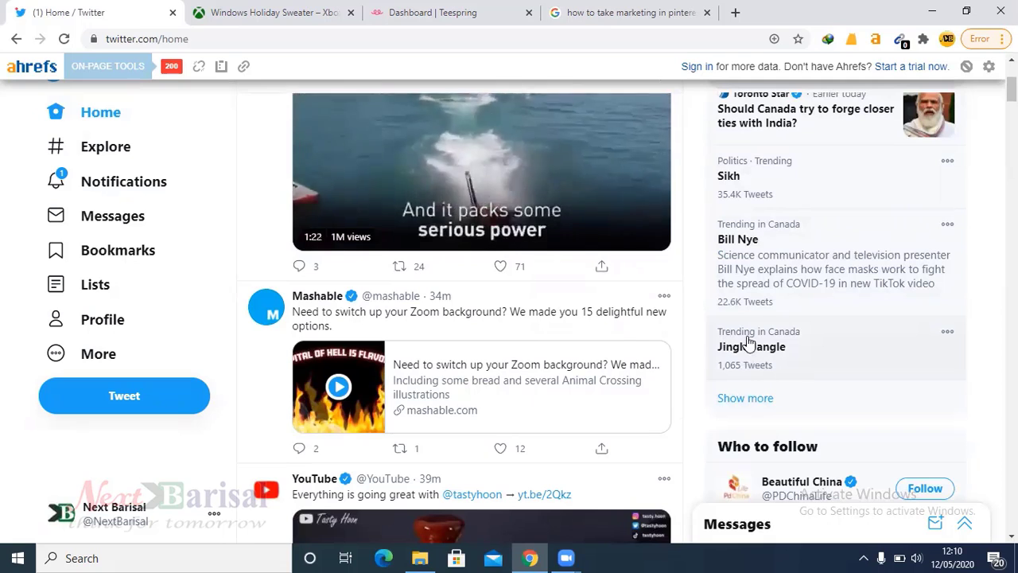
{"action": "scroll", "coordinate": [797, 350], "scroll_direction": "down", "scroll_amount": 1}
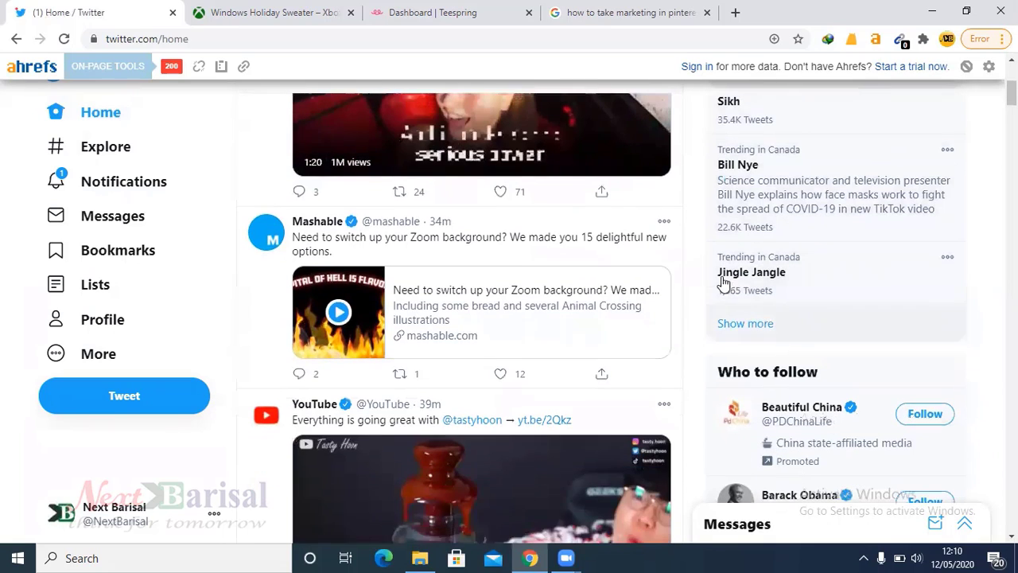
{"action": "left_click_drag", "start_coordinate": [711, 259], "coordinate": [809, 265]}
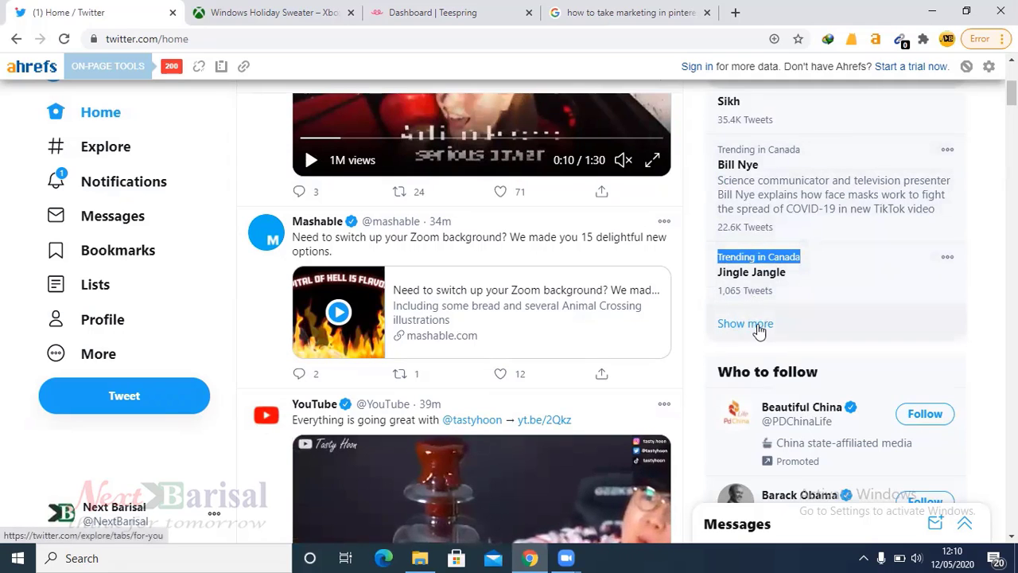
Open the full list of trends and look through the topics and hashtags trending in Canada with their tweet counts
{"action": "left_click", "coordinate": [754, 326]}
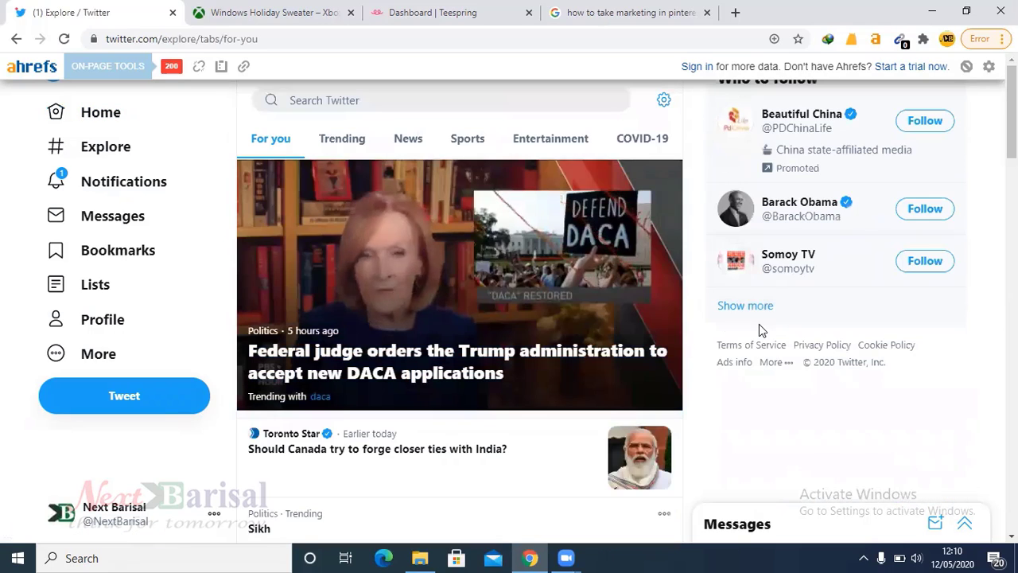
{"action": "scroll", "coordinate": [442, 321], "scroll_direction": "down", "scroll_amount": 3}
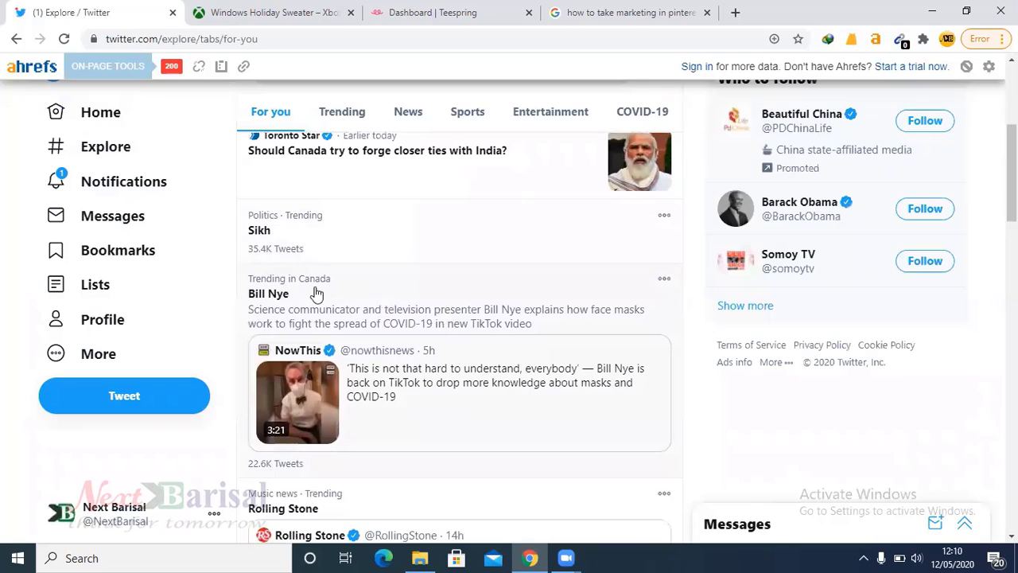
{"action": "scroll", "coordinate": [318, 294], "scroll_direction": "down", "scroll_amount": 3}
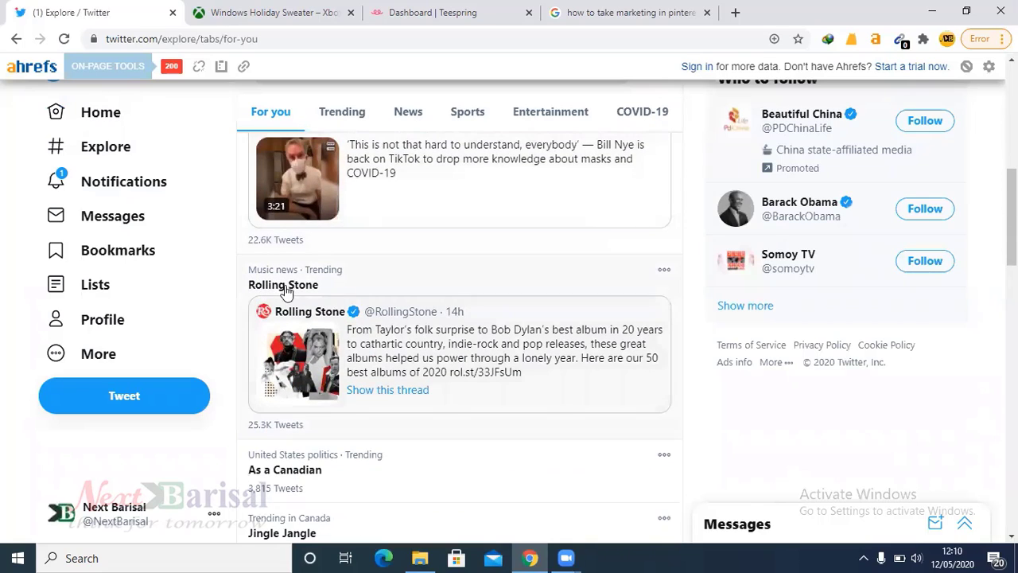
{"action": "scroll", "coordinate": [352, 302], "scroll_direction": "down", "scroll_amount": 2}
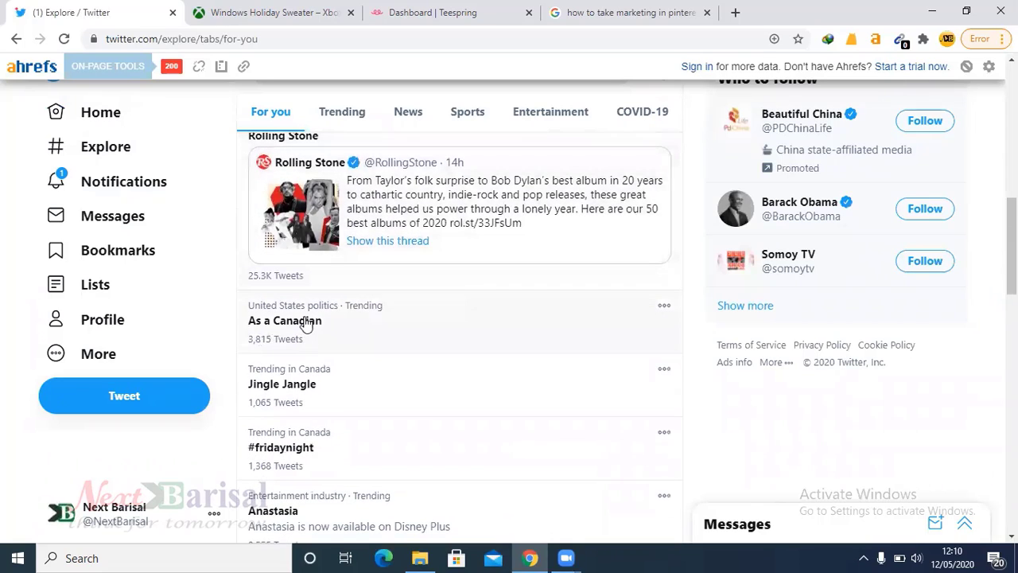
{"action": "scroll", "coordinate": [310, 338], "scroll_direction": "down", "scroll_amount": 1}
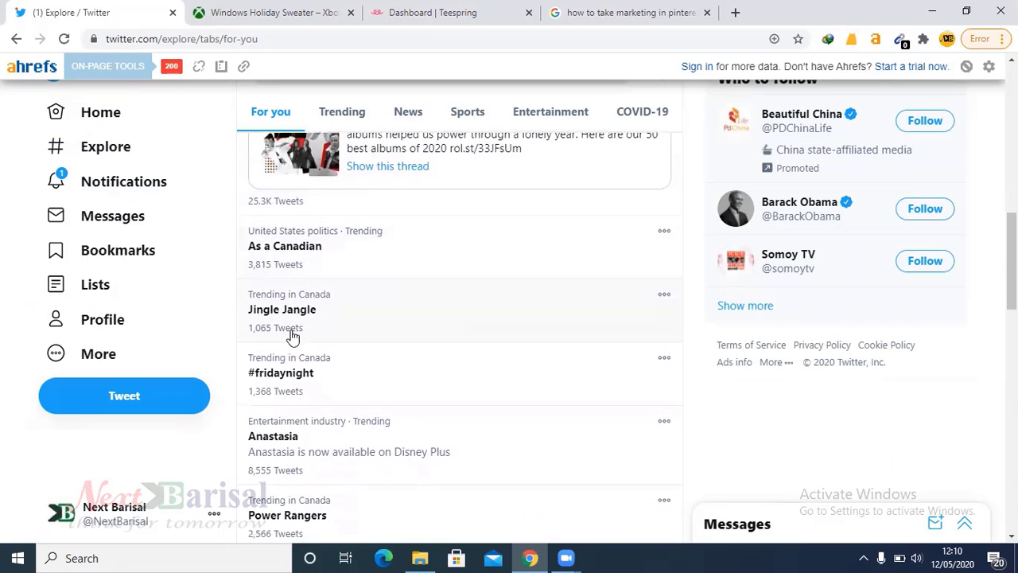
{"action": "scroll", "coordinate": [295, 302], "scroll_direction": "down", "scroll_amount": 1}
{"action": "scroll", "coordinate": [295, 330], "scroll_direction": "down", "scroll_amount": 2}
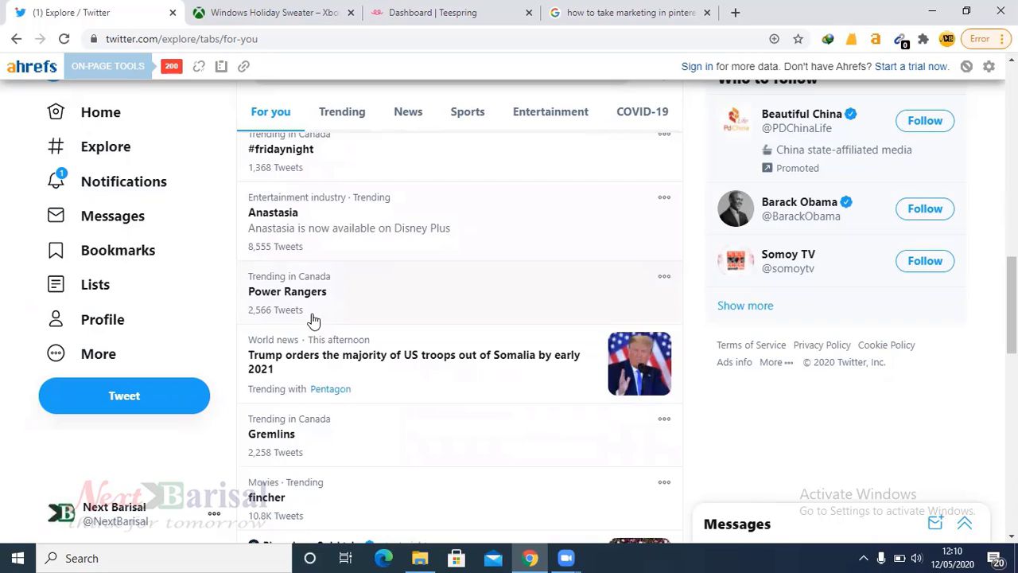
{"action": "scroll", "coordinate": [313, 318], "scroll_direction": "up", "scroll_amount": 10}
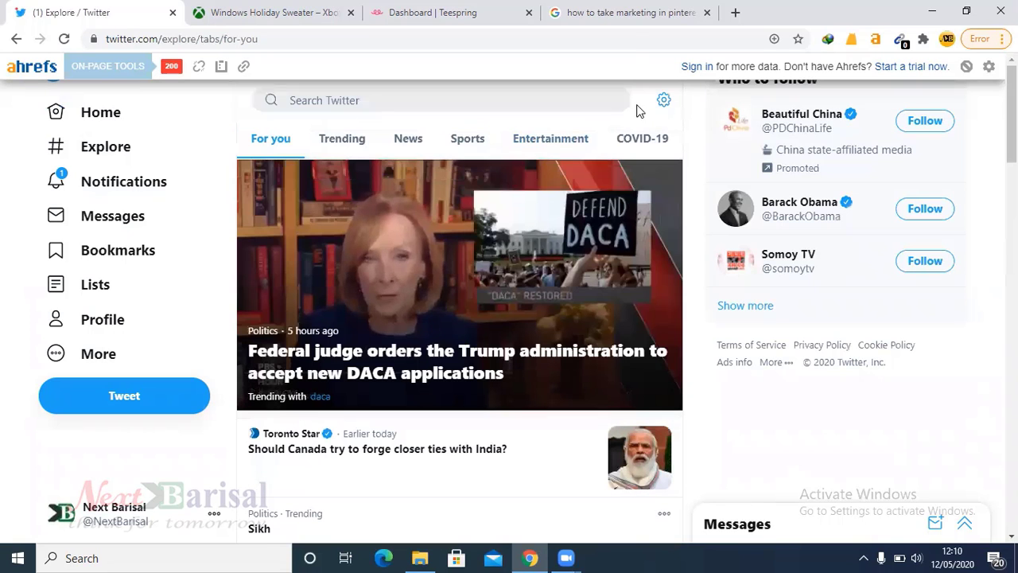
Search the Explore locations for "United", set the location to United States and close the Explore settings
{"action": "left_click", "coordinate": [665, 101]}
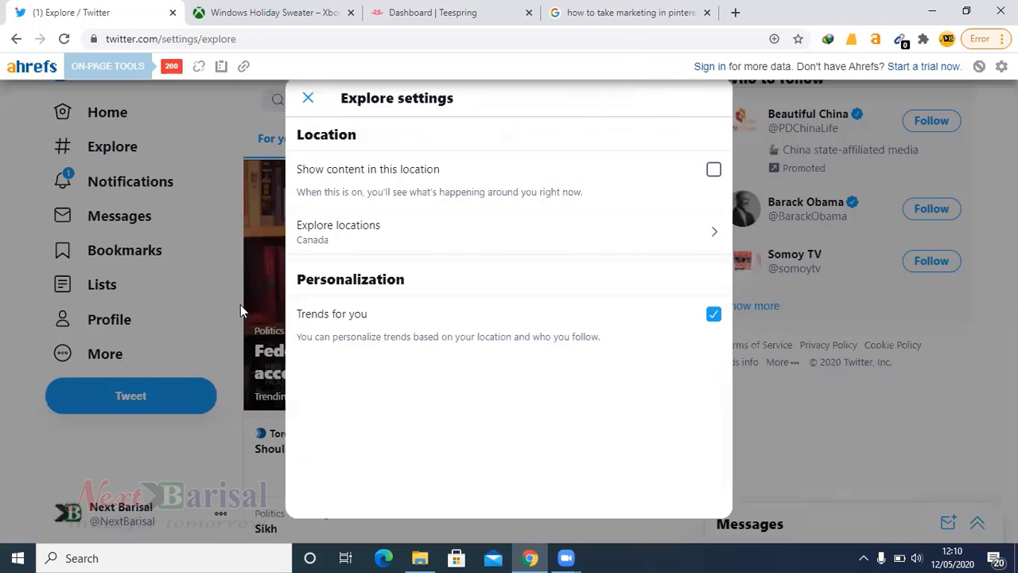
{"action": "left_click", "coordinate": [347, 231]}
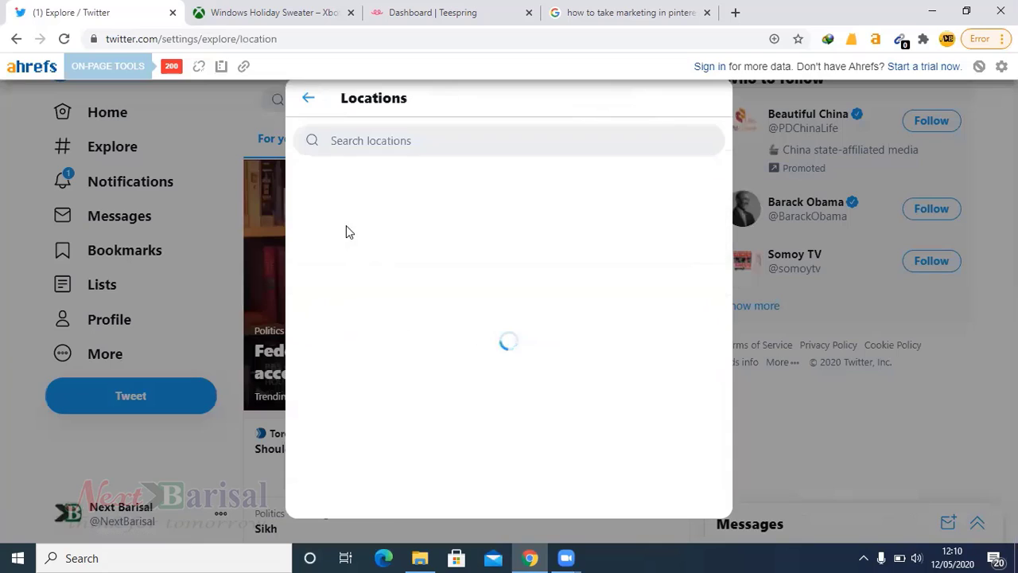
{"action": "left_click", "coordinate": [385, 141]}
{"action": "type", "text": "USA"}
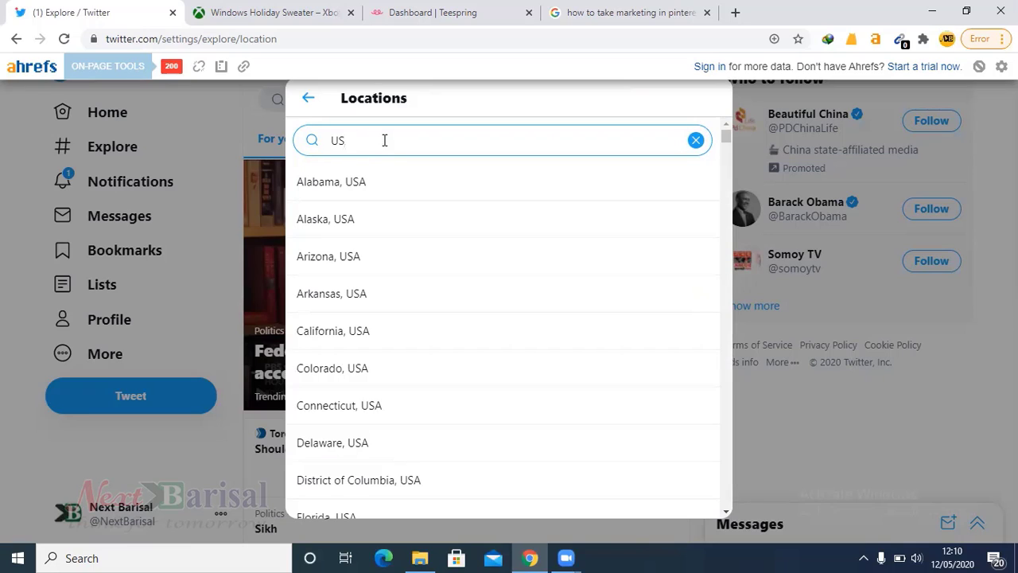
{"action": "key", "text": "BackSpace"}
{"action": "type", "text": "nit"}
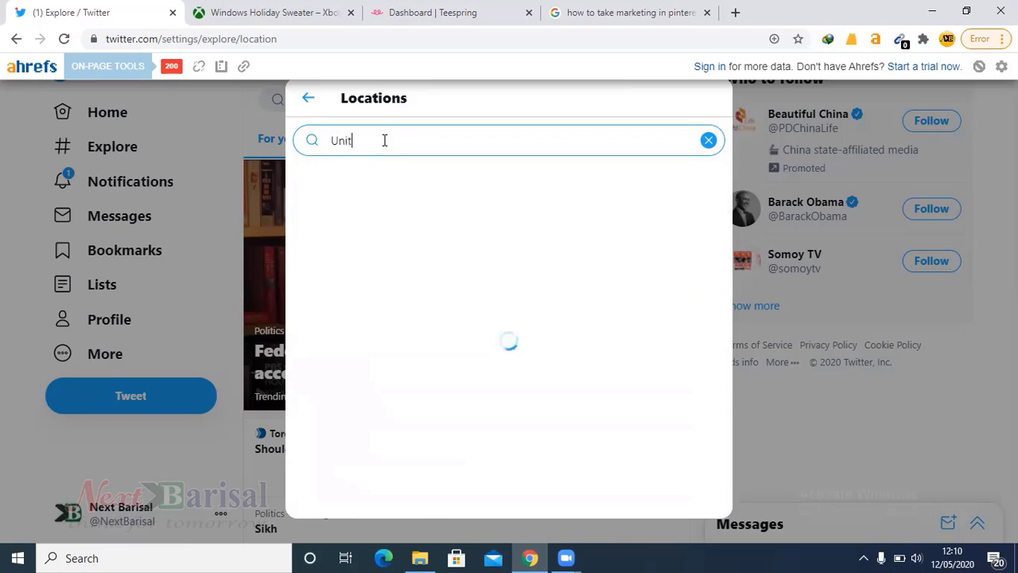
{"action": "type", "text": "ed"}
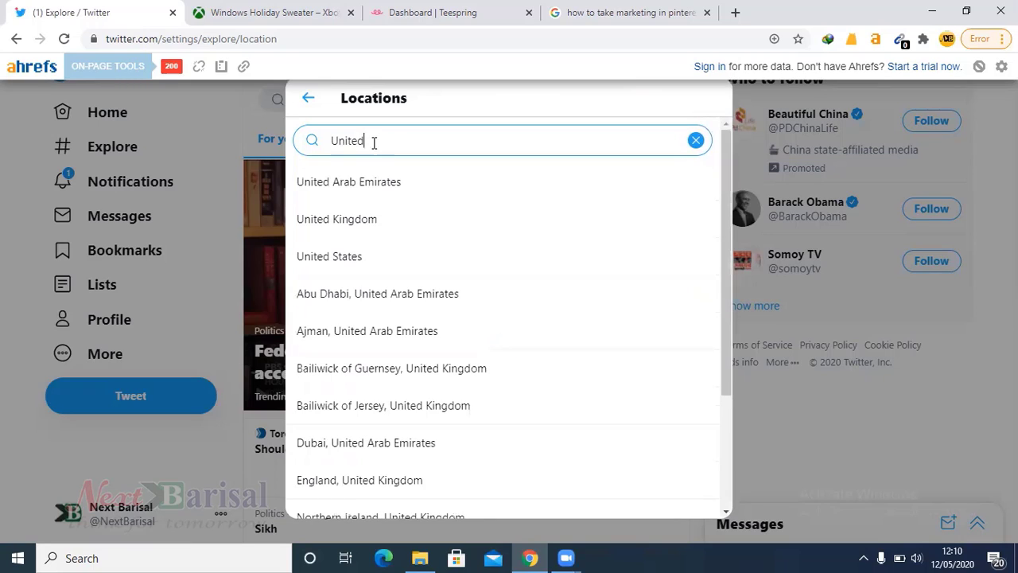
{"action": "left_click", "coordinate": [352, 262]}
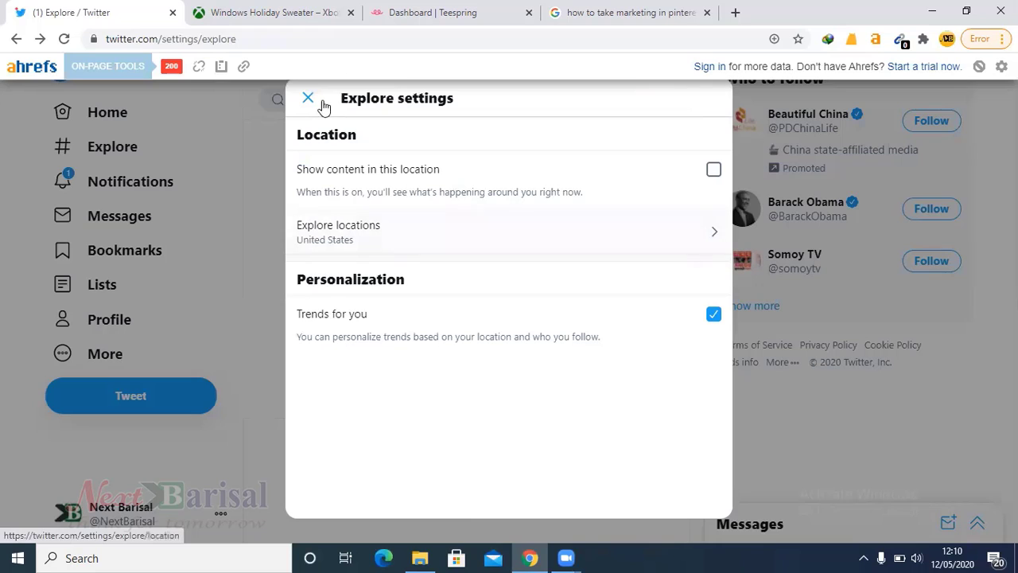
{"action": "left_click", "coordinate": [308, 100]}
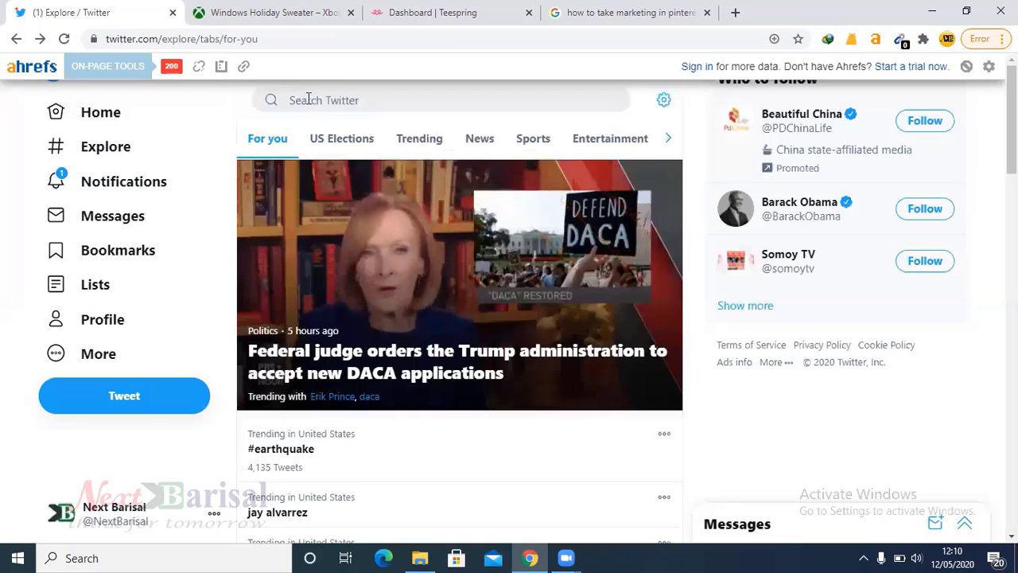
Reload the Explore page and examine the United States trends in the Home page's "What's happening" list
{"action": "left_click", "coordinate": [102, 146]}
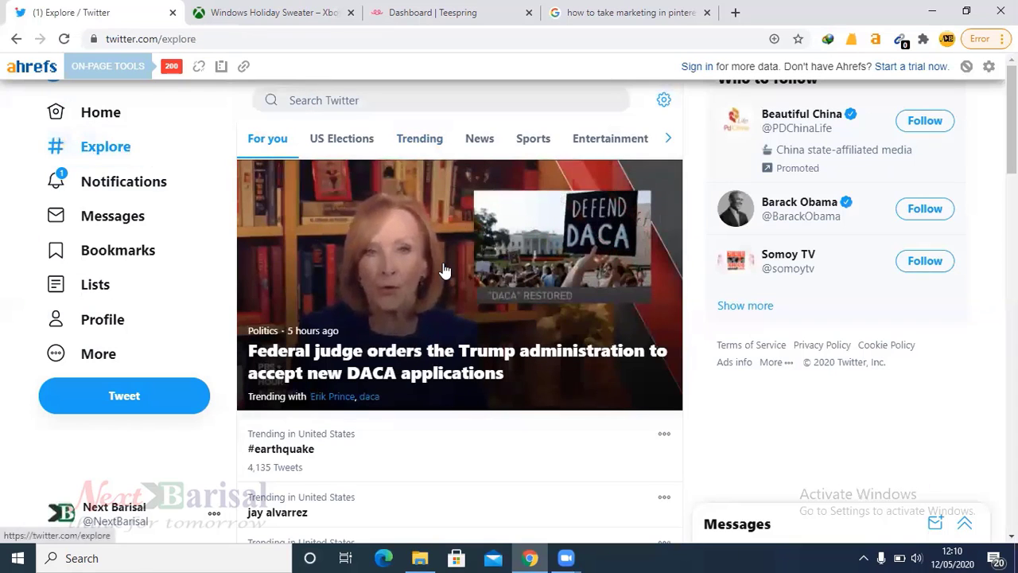
{"action": "left_click", "coordinate": [106, 125]}
{"action": "scroll", "coordinate": [800, 316], "scroll_direction": "down", "scroll_amount": 10}
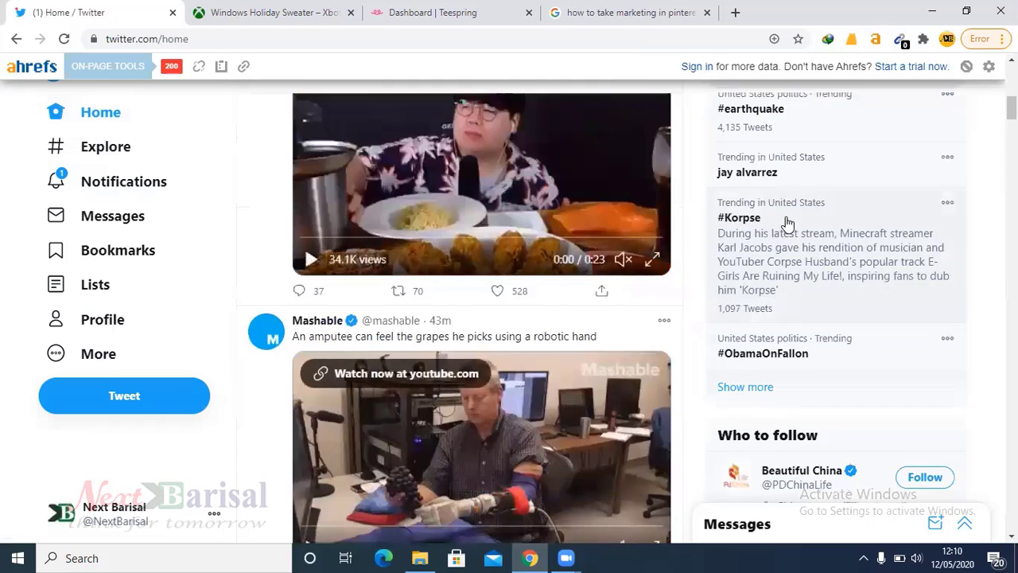
{"action": "scroll", "coordinate": [784, 310], "scroll_direction": "up", "scroll_amount": 2}
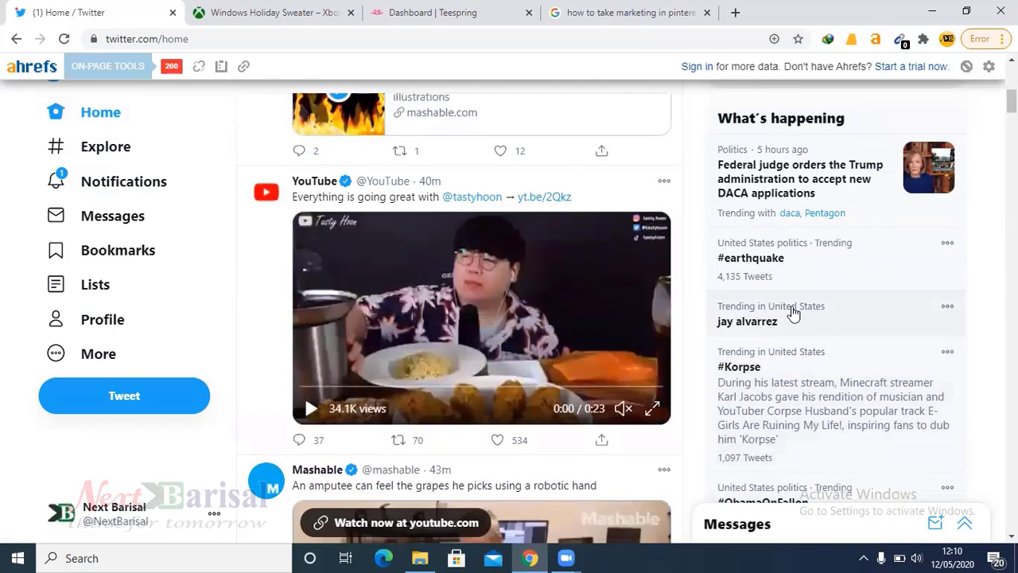
{"action": "scroll", "coordinate": [739, 350], "scroll_direction": "down", "scroll_amount": 3}
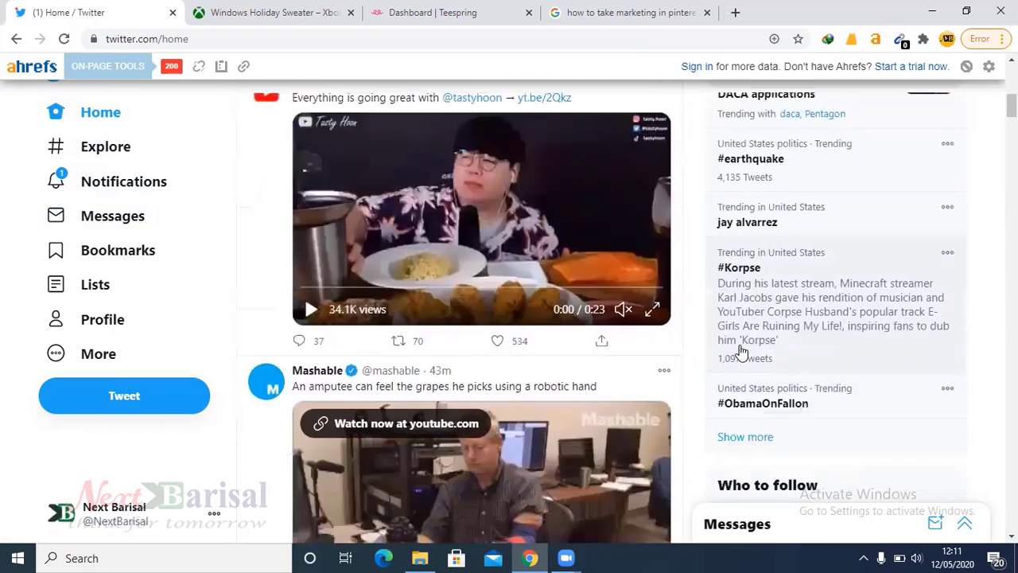
Open the full list of trends and look through the hashtags trending in the United States
{"action": "left_click", "coordinate": [744, 313]}
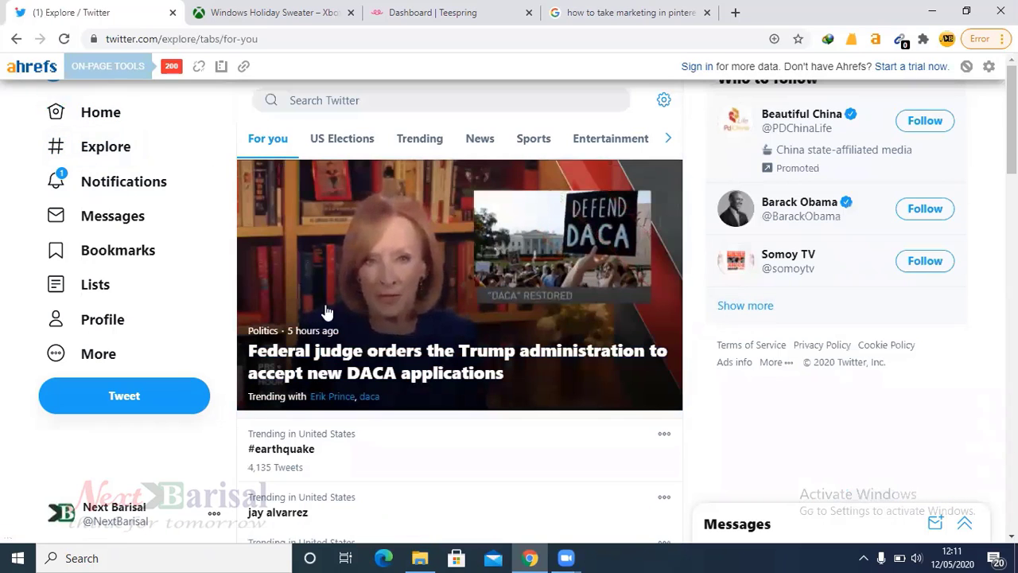
{"action": "scroll", "coordinate": [352, 341], "scroll_direction": "down", "scroll_amount": 4}
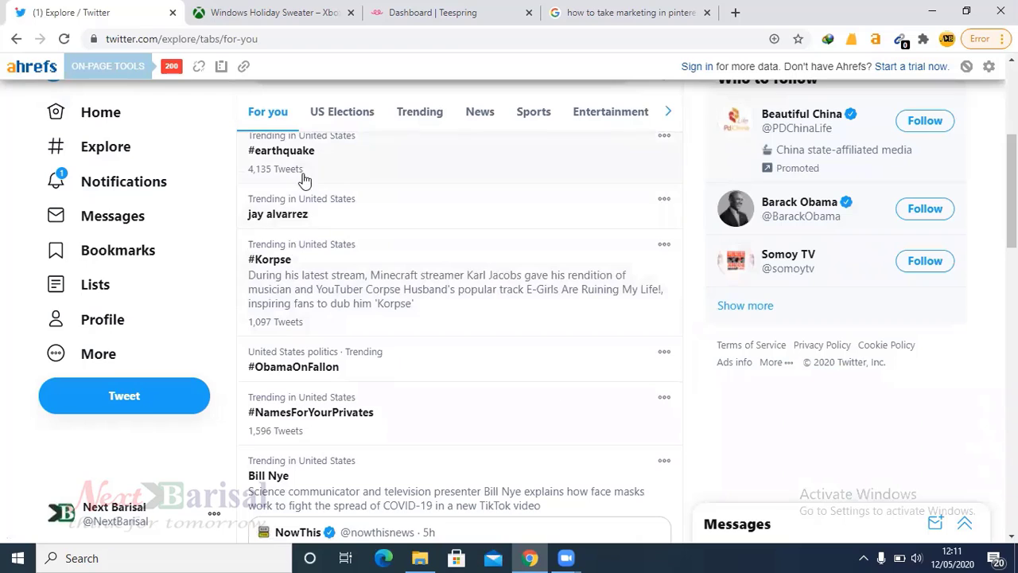
{"action": "scroll", "coordinate": [303, 364], "scroll_direction": "down", "scroll_amount": 3}
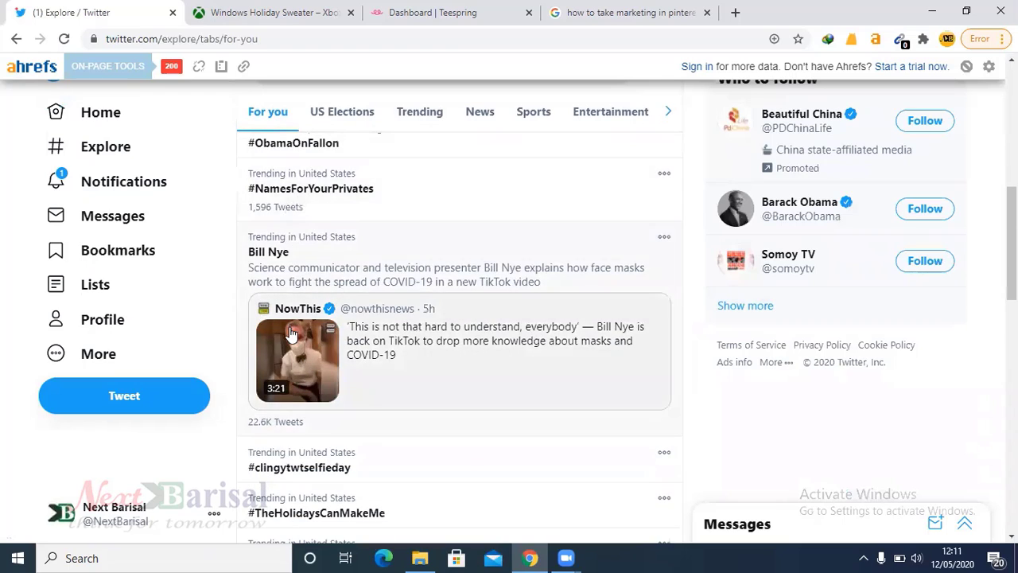
{"action": "scroll", "coordinate": [303, 349], "scroll_direction": "down", "scroll_amount": 2}
{"action": "scroll", "coordinate": [334, 331], "scroll_direction": "down", "scroll_amount": 2}
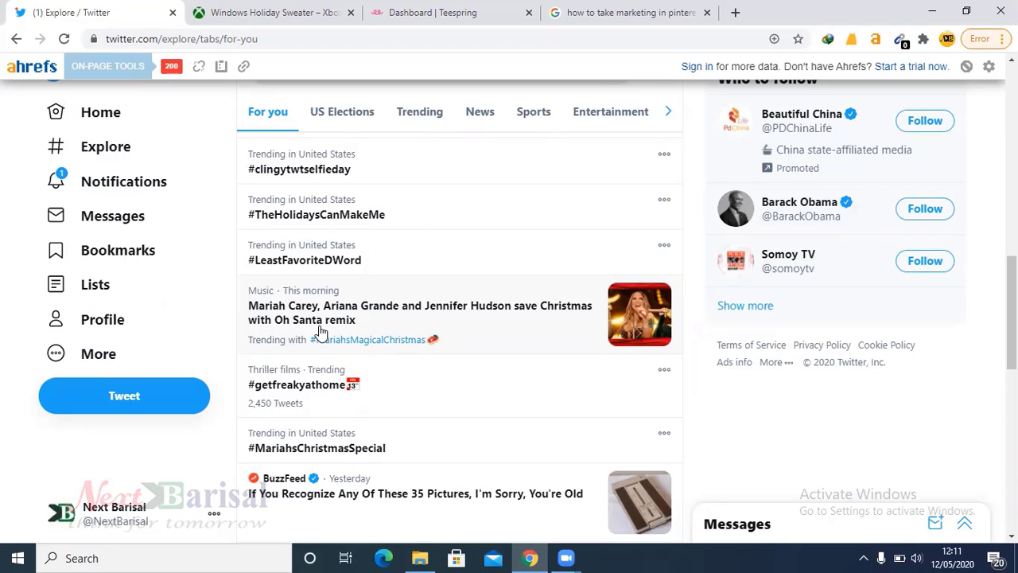
{"action": "scroll", "coordinate": [322, 334], "scroll_direction": "up", "scroll_amount": 10}
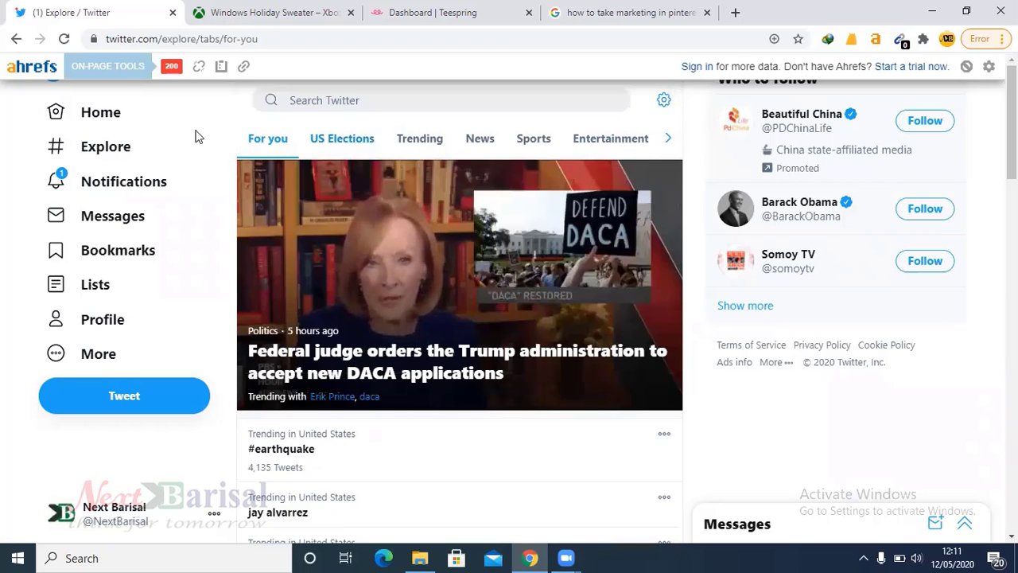
Return to the Home feed and bring the tweet composer into view
{"action": "left_click", "coordinate": [93, 115]}
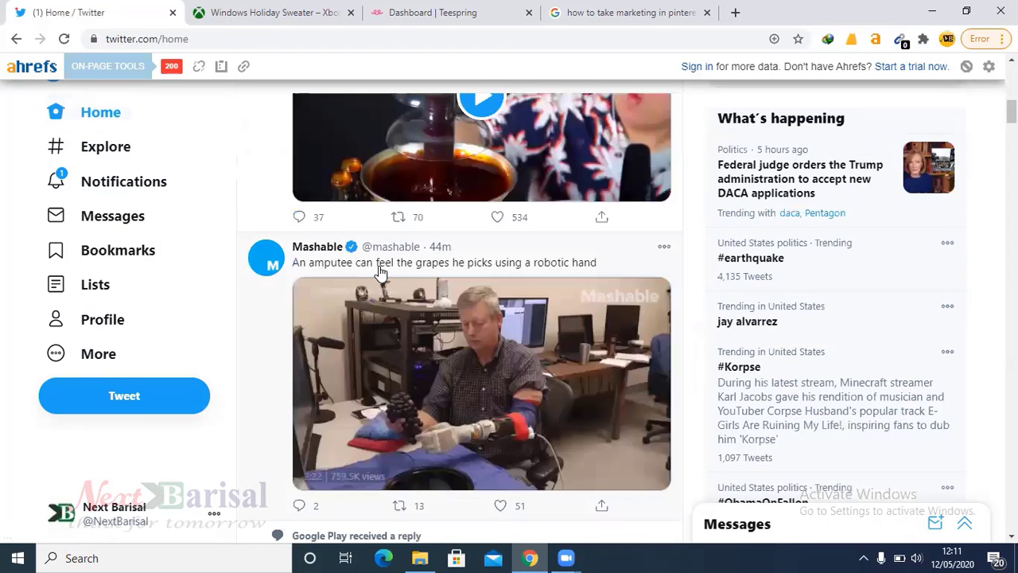
{"action": "scroll", "coordinate": [379, 270], "scroll_direction": "up", "scroll_amount": 3}
{"action": "scroll", "coordinate": [379, 273], "scroll_direction": "up", "scroll_amount": 5}
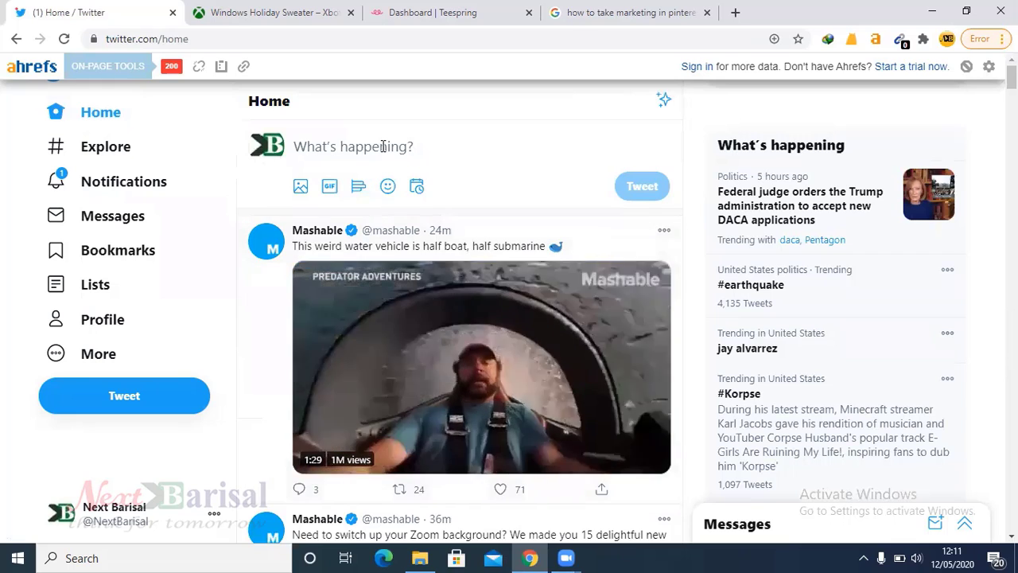
Draft a tweet on the #earthquake trend reading "The most dangerous topics in the world is Earthquake."
{"action": "left_click", "coordinate": [382, 146]}
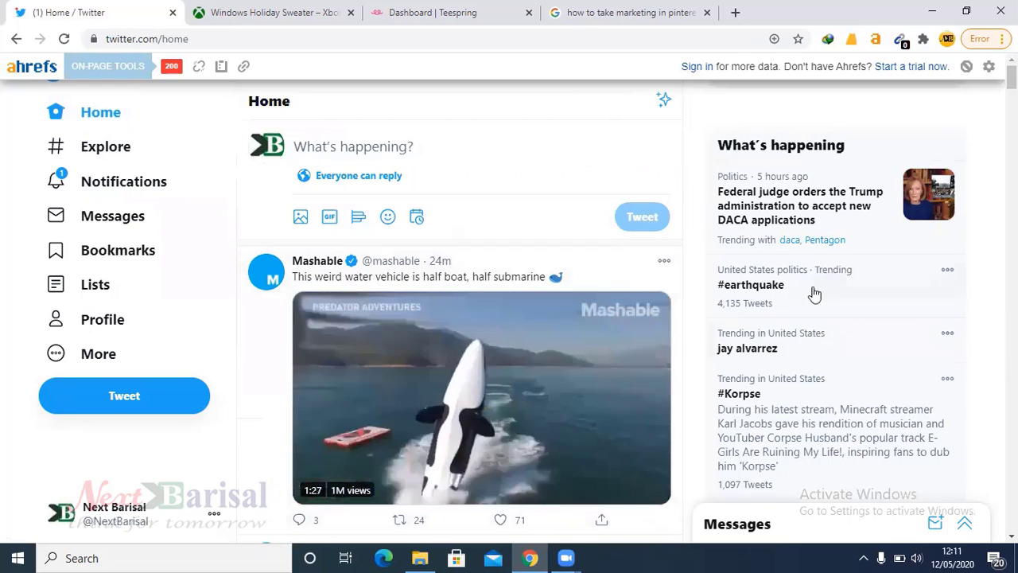
{"action": "left_click_drag", "start_coordinate": [784, 291], "coordinate": [727, 293]}
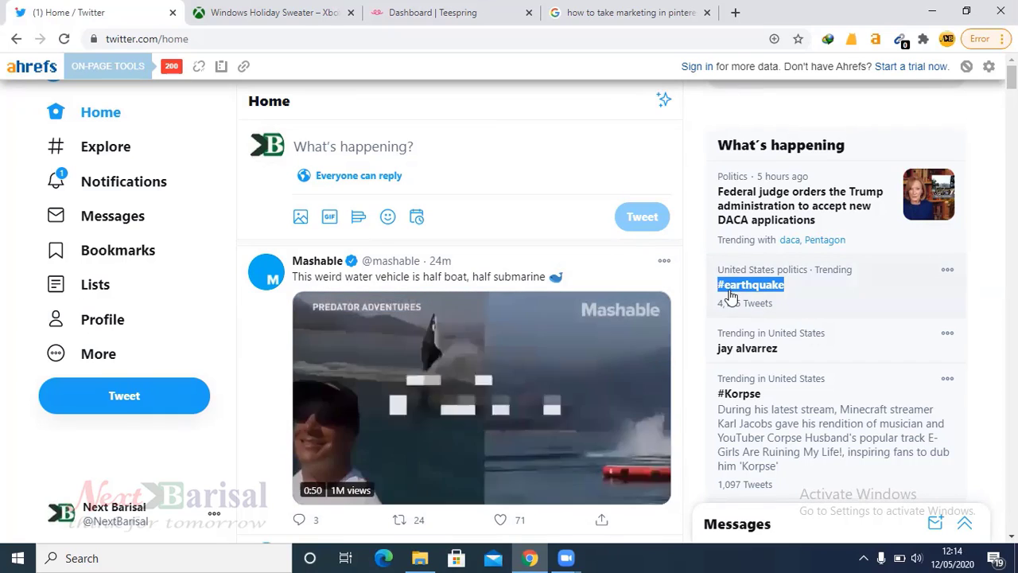
{"action": "left_click_drag", "start_coordinate": [764, 294], "coordinate": [783, 290]}
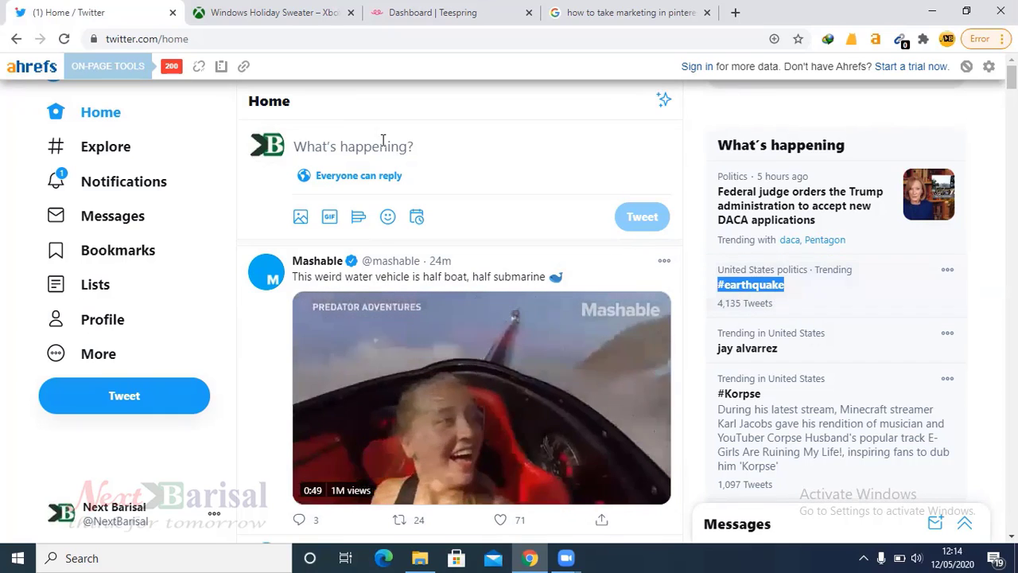
{"action": "left_click", "coordinate": [419, 139]}
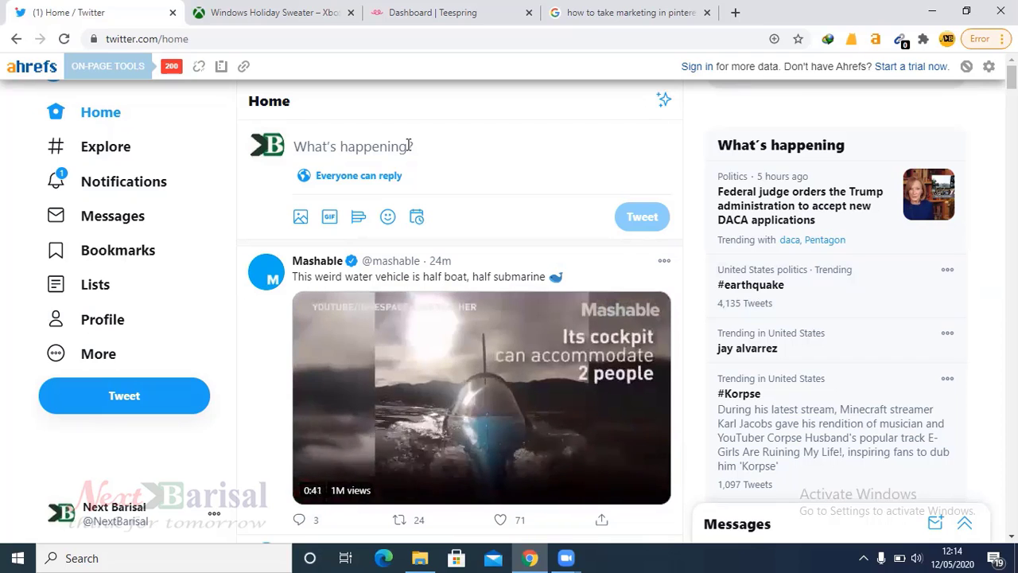
{"action": "type", "text": "The most dangerous topics in the world is Earthquake."}
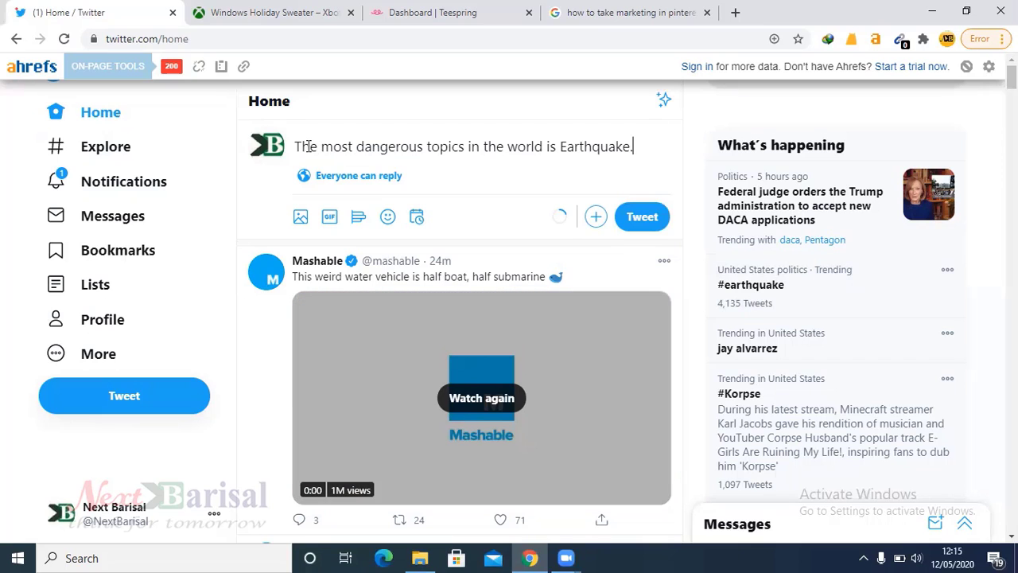
Select the whole sentence about Earthquake in the tweet composer
{"action": "left_click_drag", "start_coordinate": [308, 147], "coordinate": [573, 147]}
{"action": "left_click", "coordinate": [554, 149]}
{"action": "left_click_drag", "start_coordinate": [474, 151], "coordinate": [655, 152]}
{"action": "left_click", "coordinate": [654, 152]}
{"action": "left_click_drag", "start_coordinate": [637, 146], "coordinate": [290, 150]}
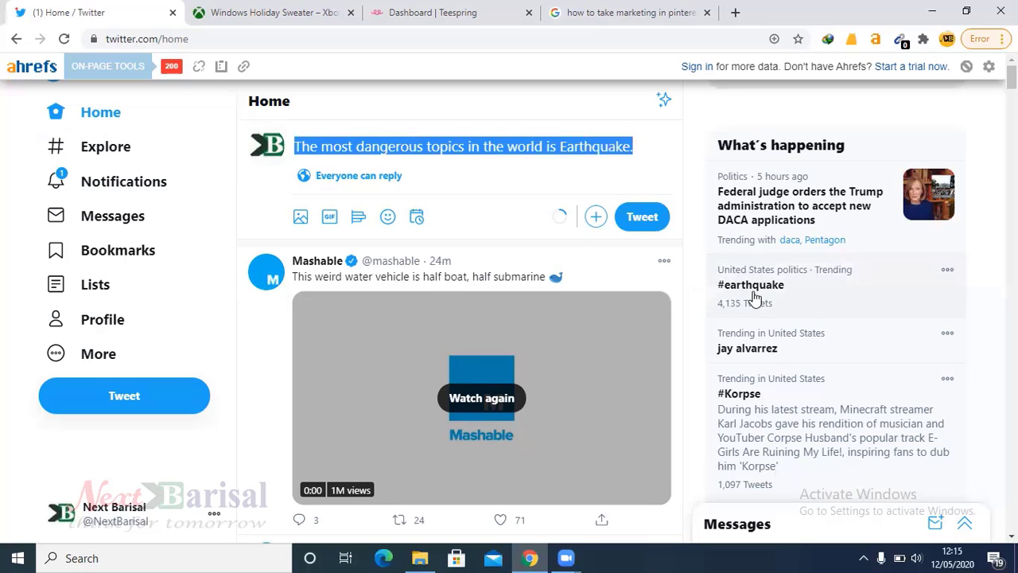
{"action": "scroll", "coordinate": [764, 310], "scroll_direction": "down", "scroll_amount": 2}
{"action": "scroll", "coordinate": [769, 293], "scroll_direction": "up", "scroll_amount": 2}
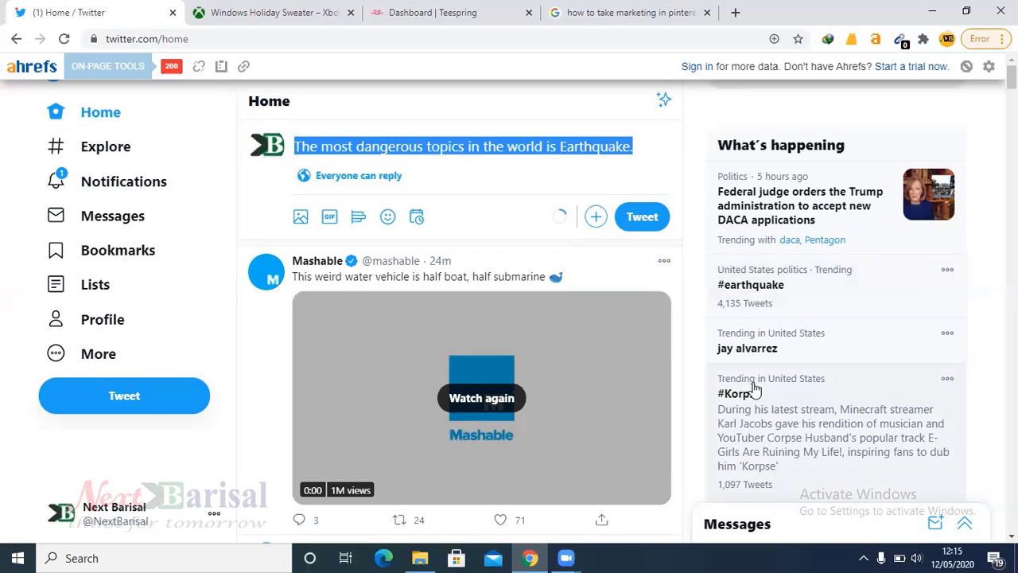
{"action": "left_click_drag", "start_coordinate": [636, 147], "coordinate": [293, 147]}
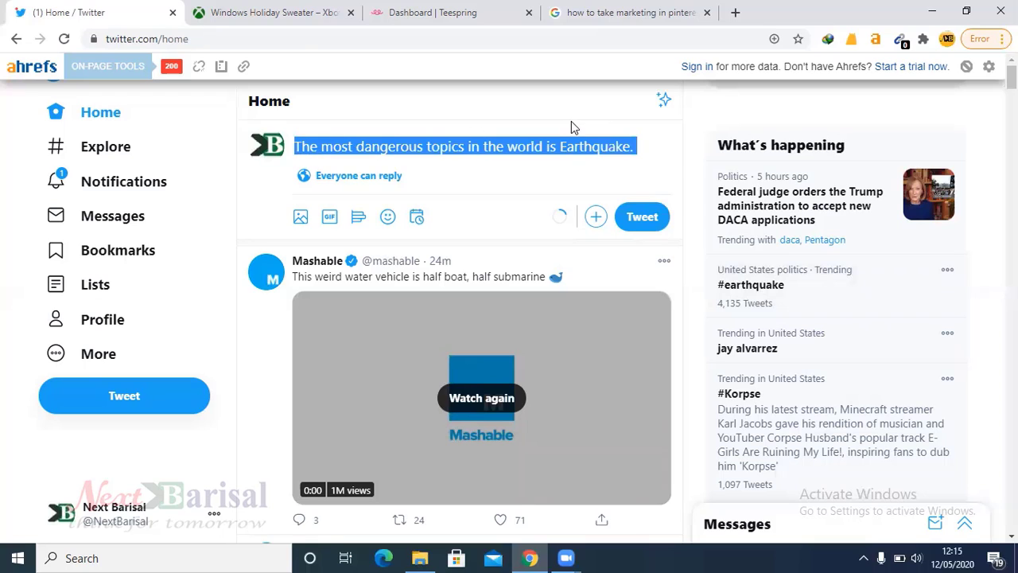